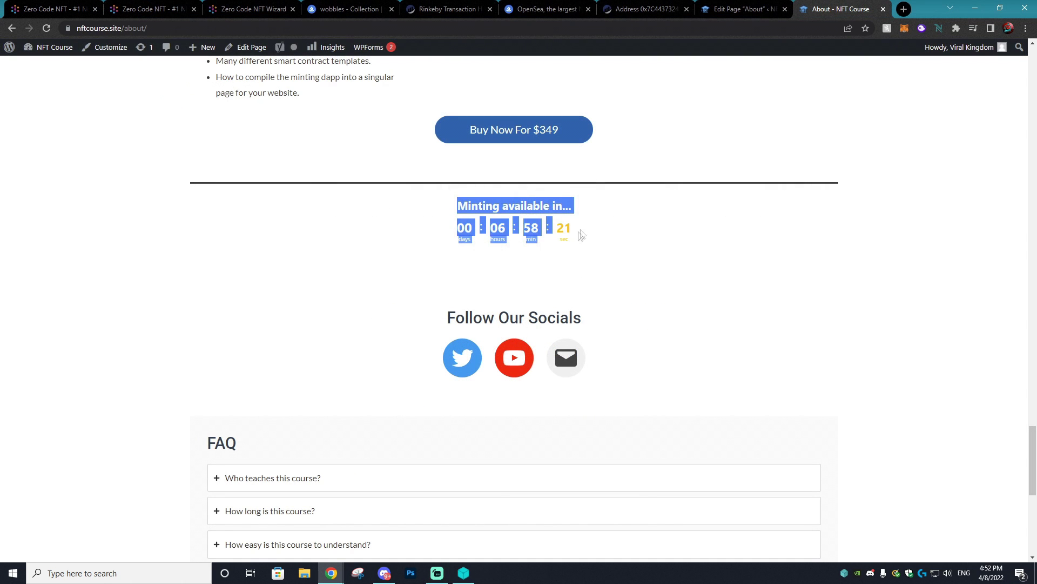
- Look over the zerocodenft.com homepage headline and the features section
left_click(579, 236)
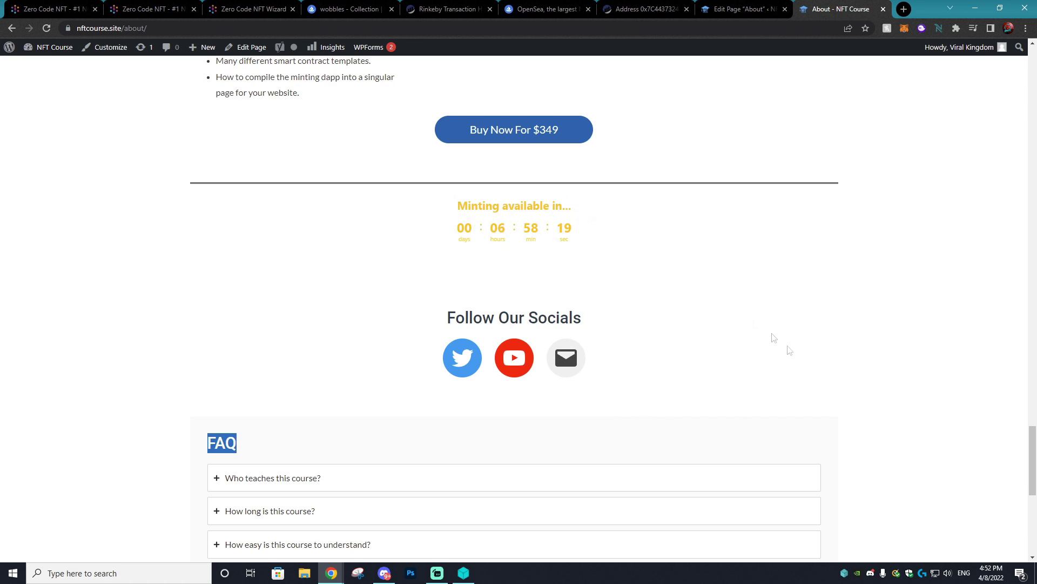
left_click(285, 434)
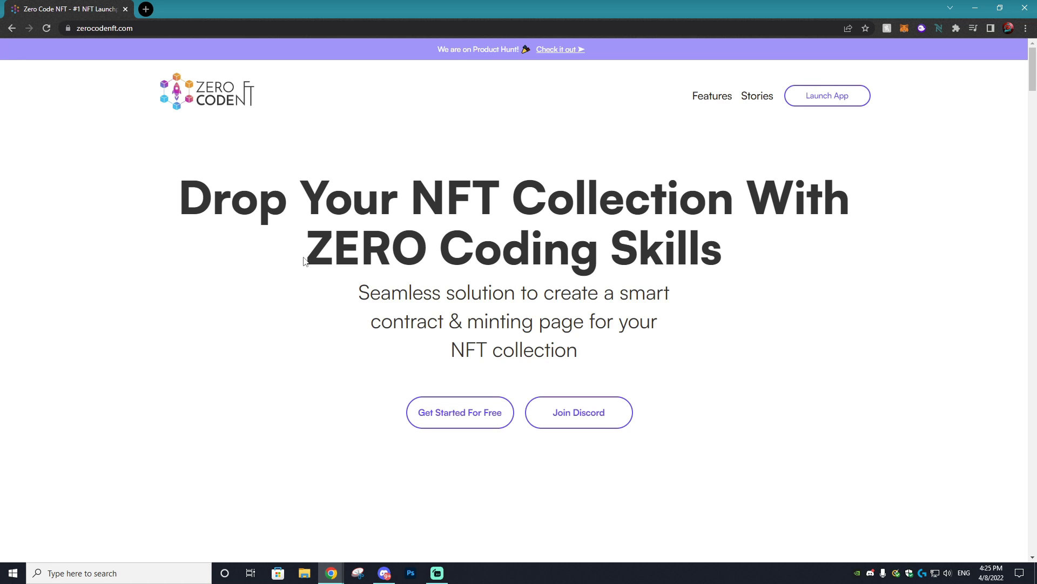
left_click_drag(308, 257, 329, 256)
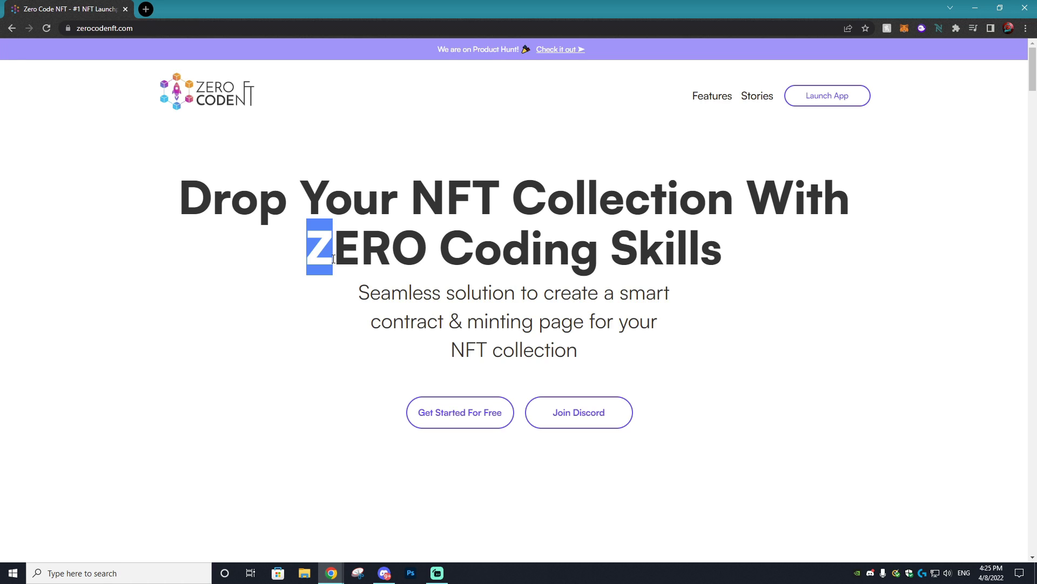
left_click(350, 254)
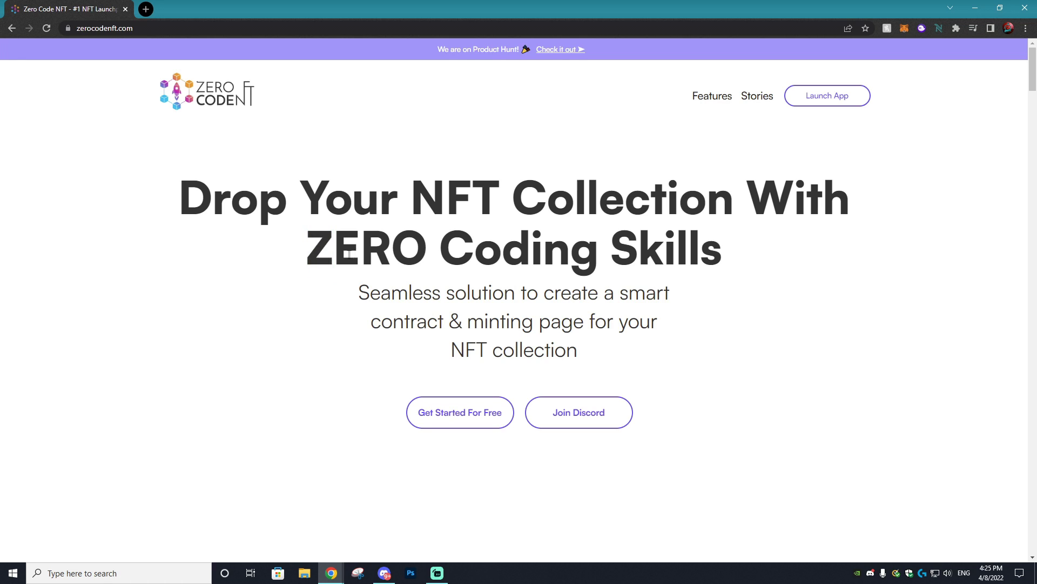
left_click_drag(335, 254, 391, 254)
left_click(406, 252)
scroll(553, 362, "down", 20)
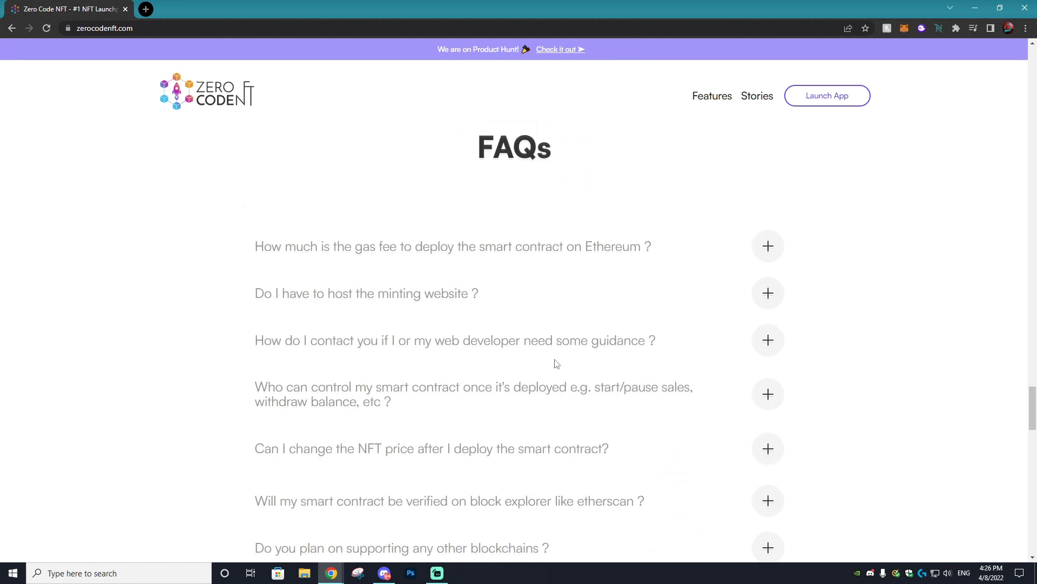
scroll(851, 315, "up", 6)
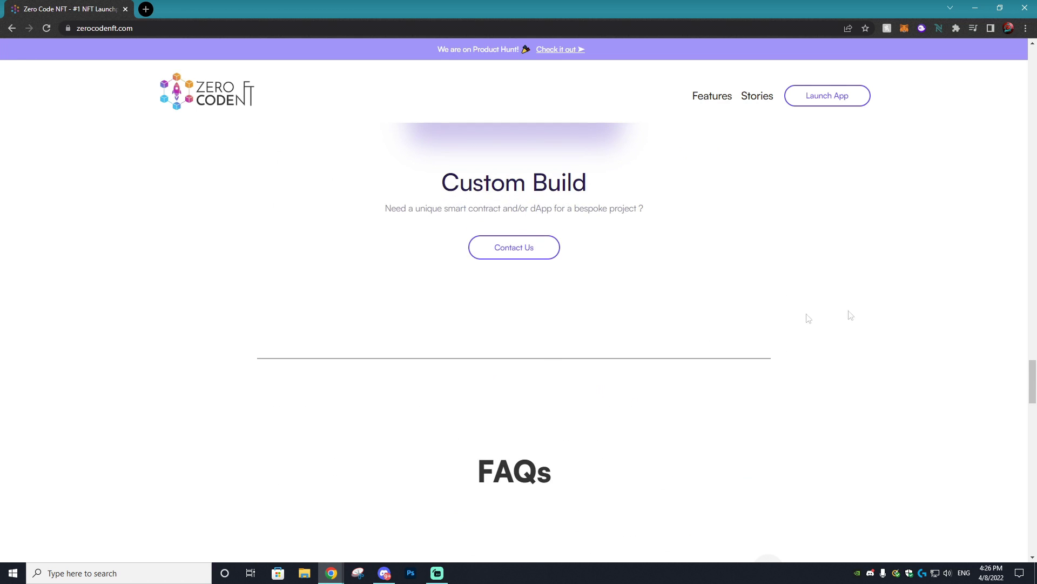
- Scroll to pricing and FAQs and expand the answer about changing the NFT price
left_click_drag(1032, 380, 1033, 347)
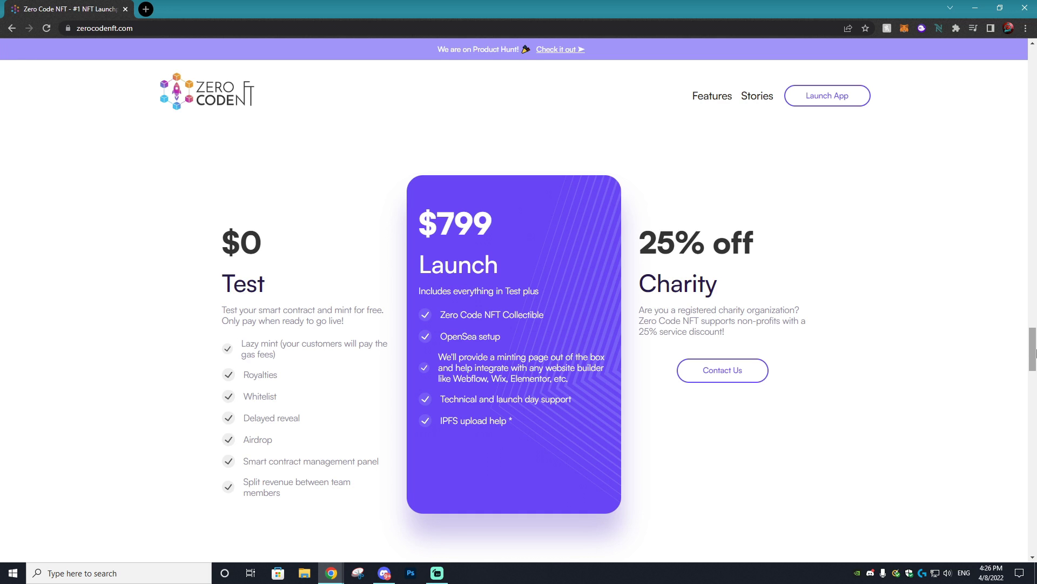
left_click_drag(1033, 347, 1009, 281)
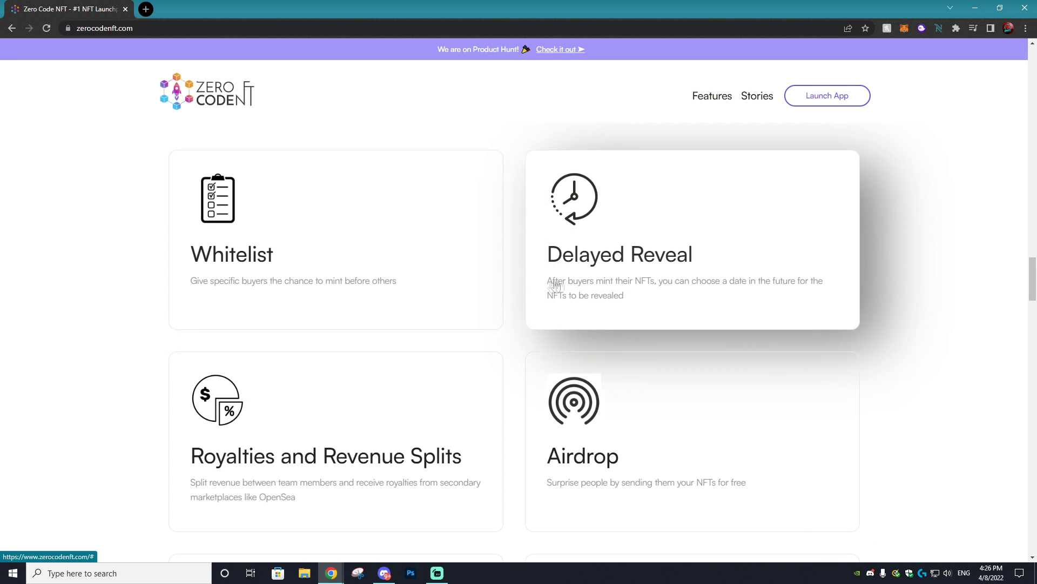
scroll(384, 375, "down", 4)
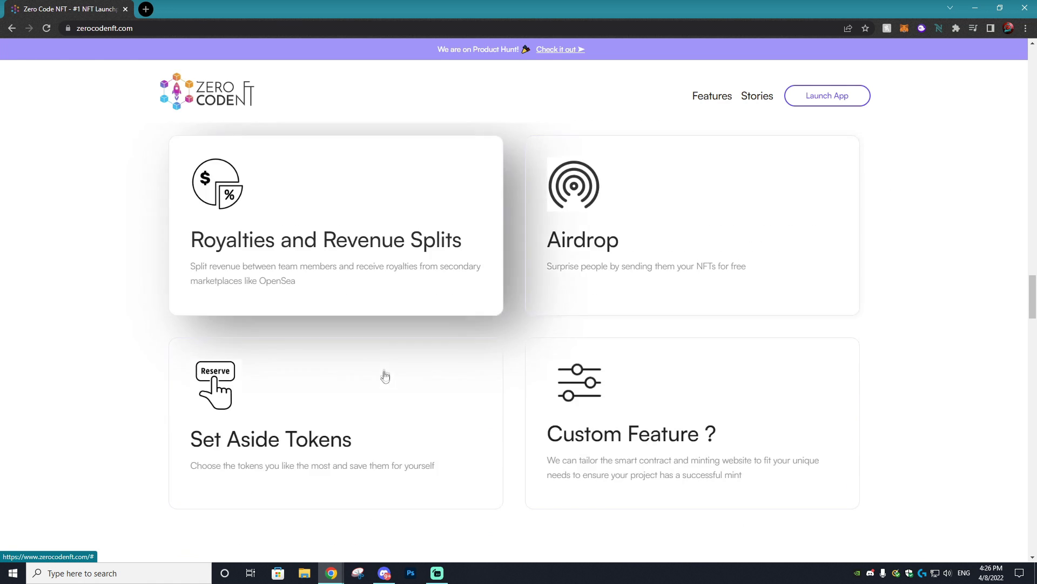
scroll(318, 279, "down", 10)
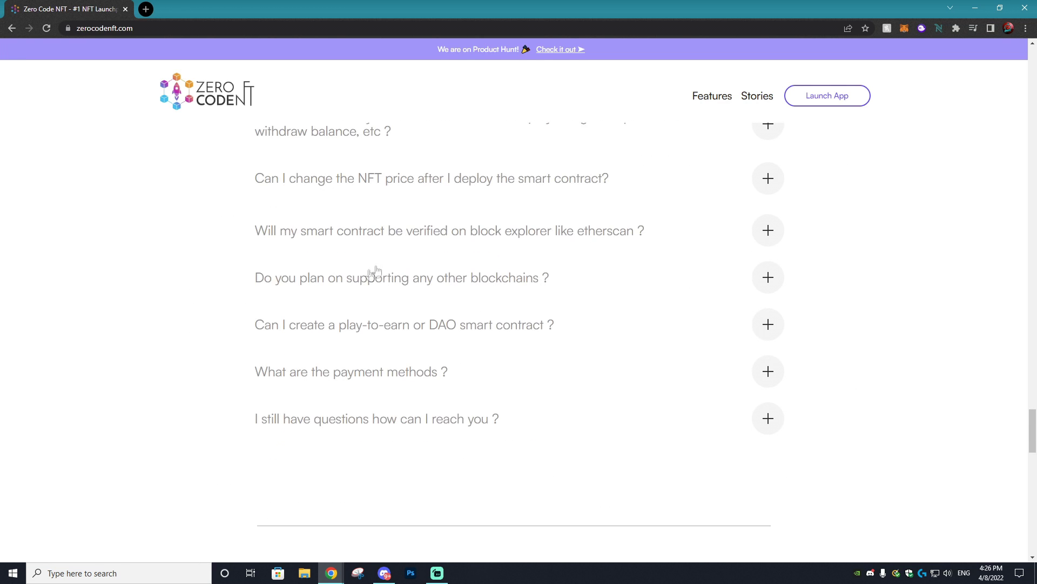
left_click(519, 180)
left_click_drag(1032, 430, 1032, 70)
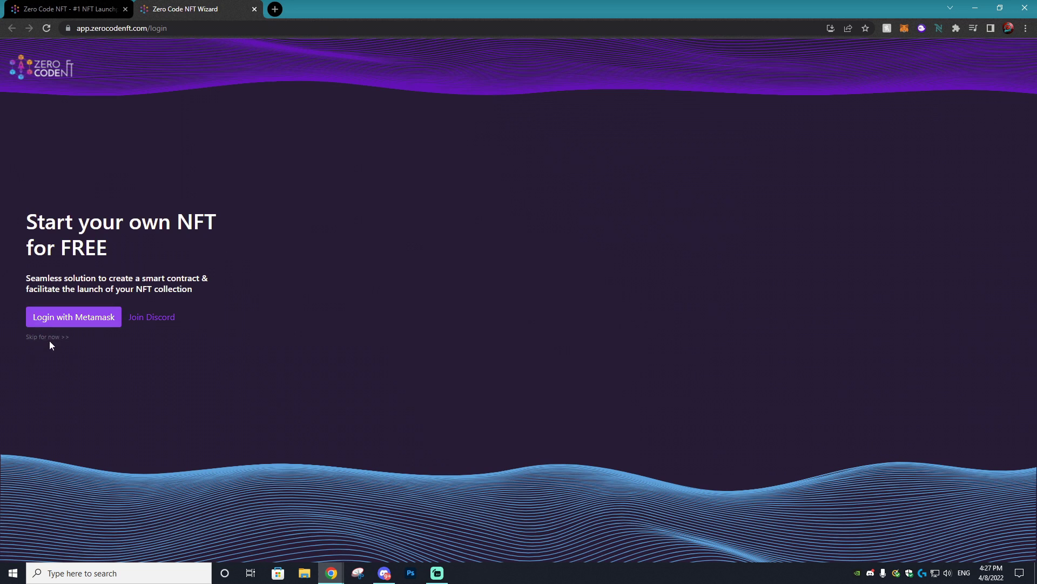
- Log in with the MetaMask wallet and register the account with a referral code
left_click(62, 324)
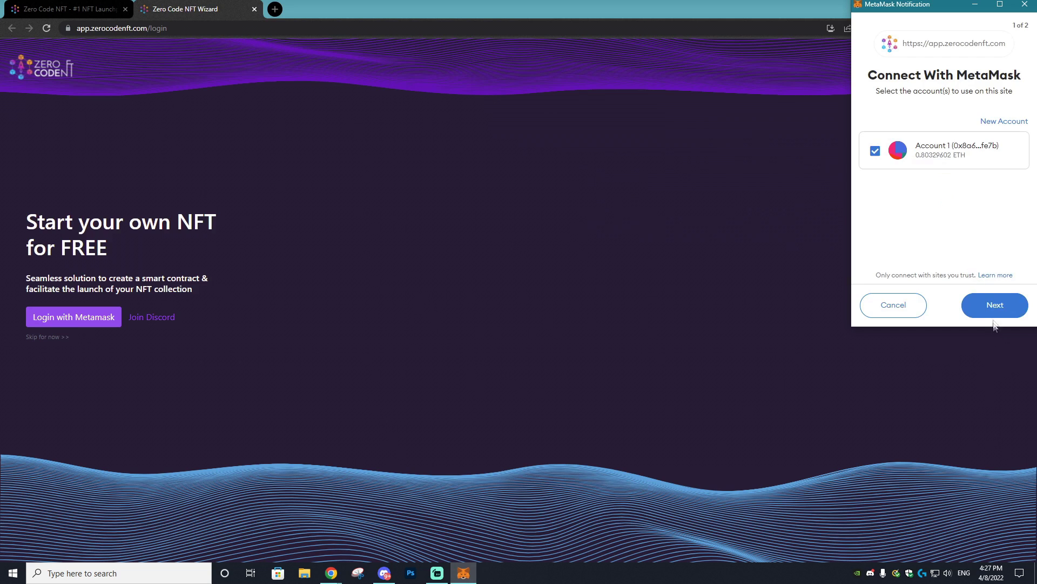
left_click(994, 305)
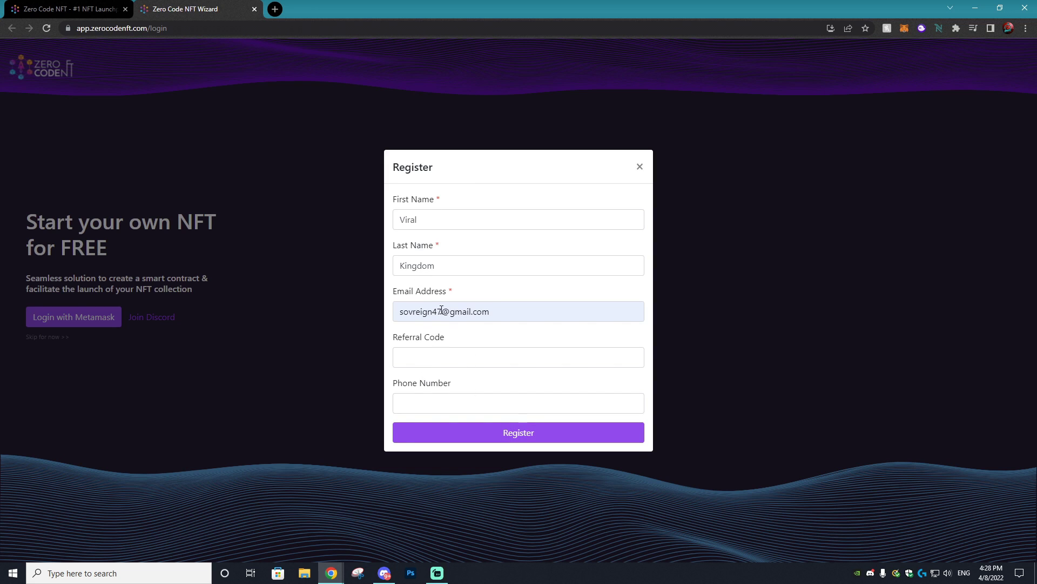
left_click(443, 355)
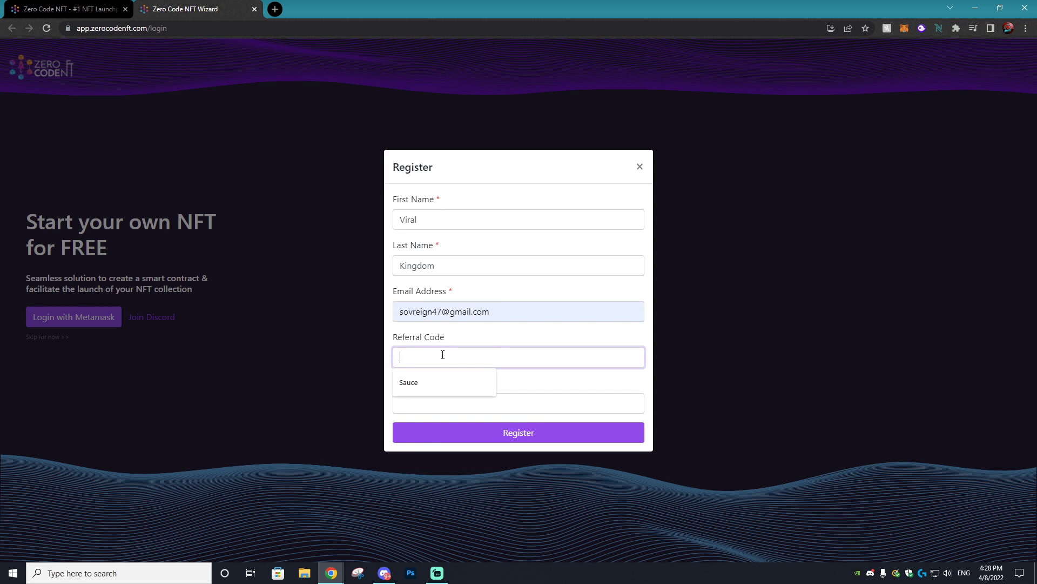
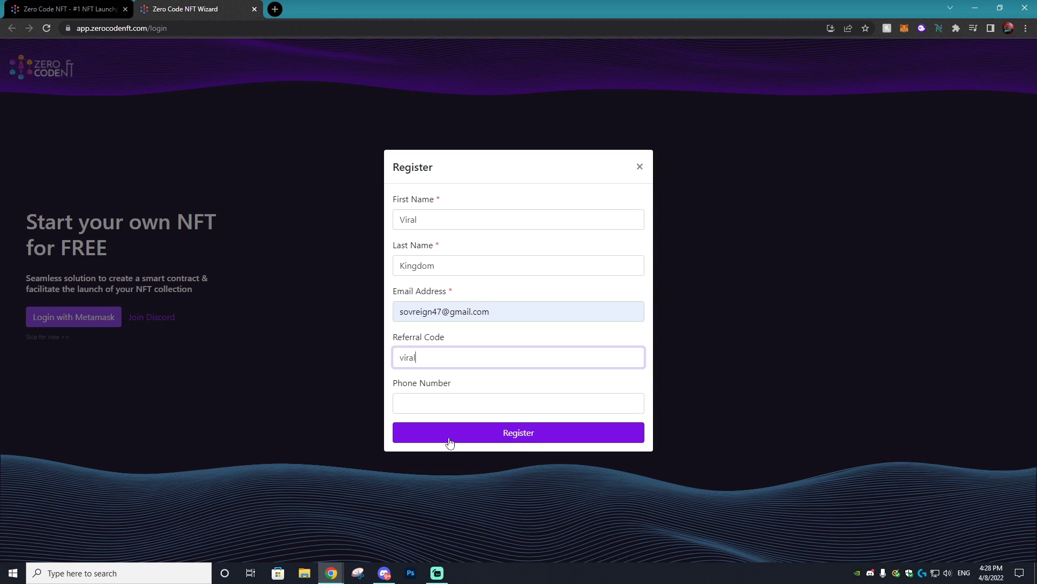
left_click(469, 439)
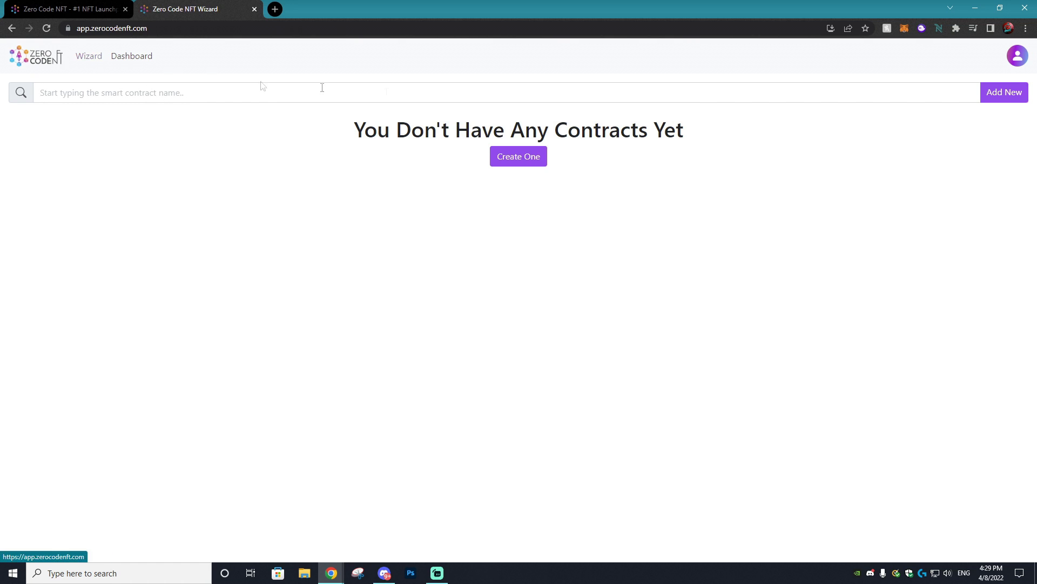
- Create a new contract and pick the ERC721 contract type
left_click(519, 162)
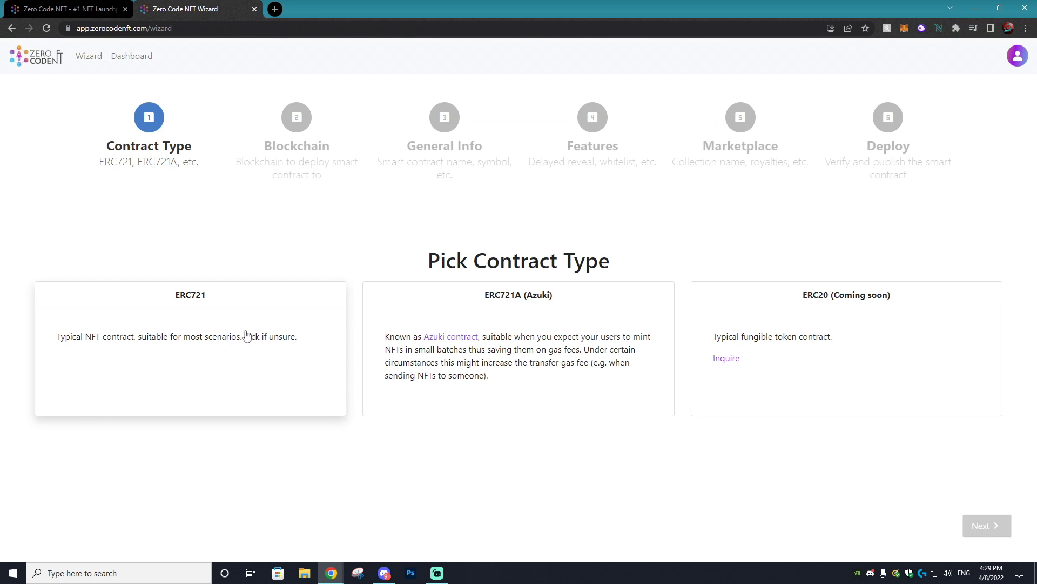
left_click(224, 349)
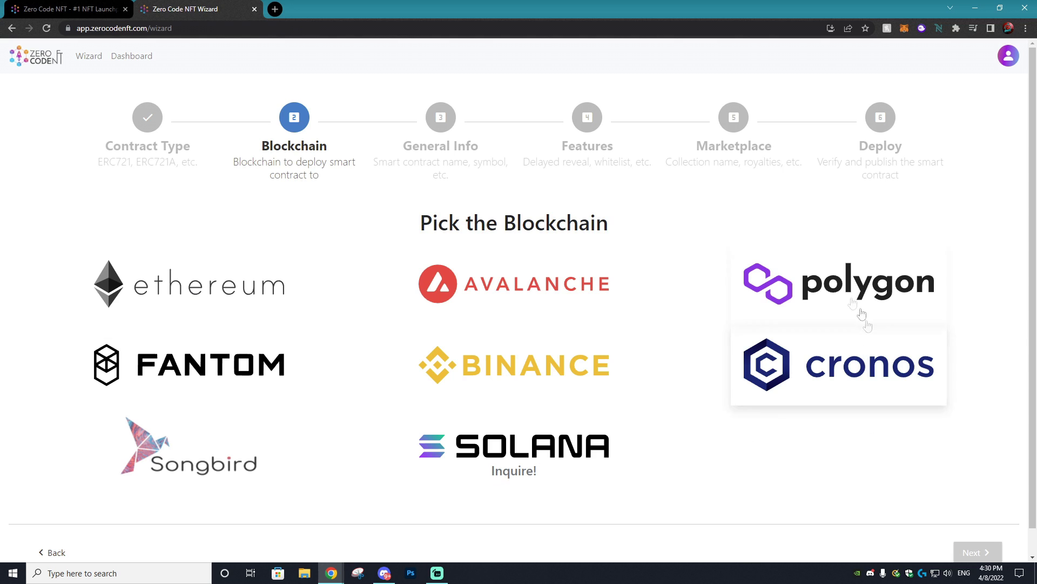
- Choose Ethereum, name the collection Wobbles and set the mint price to 0.01
left_click(208, 293)
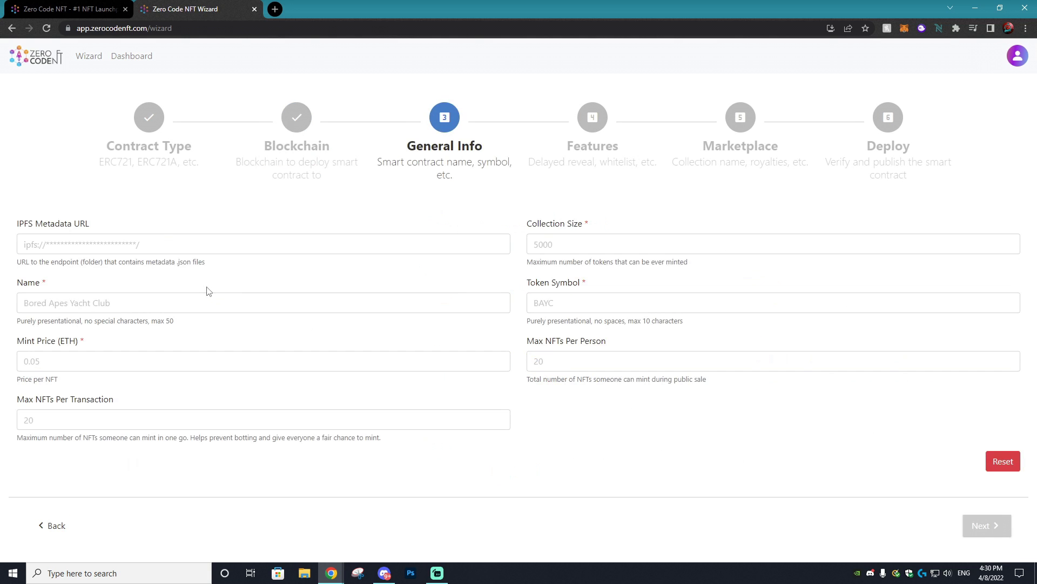
left_click(131, 305)
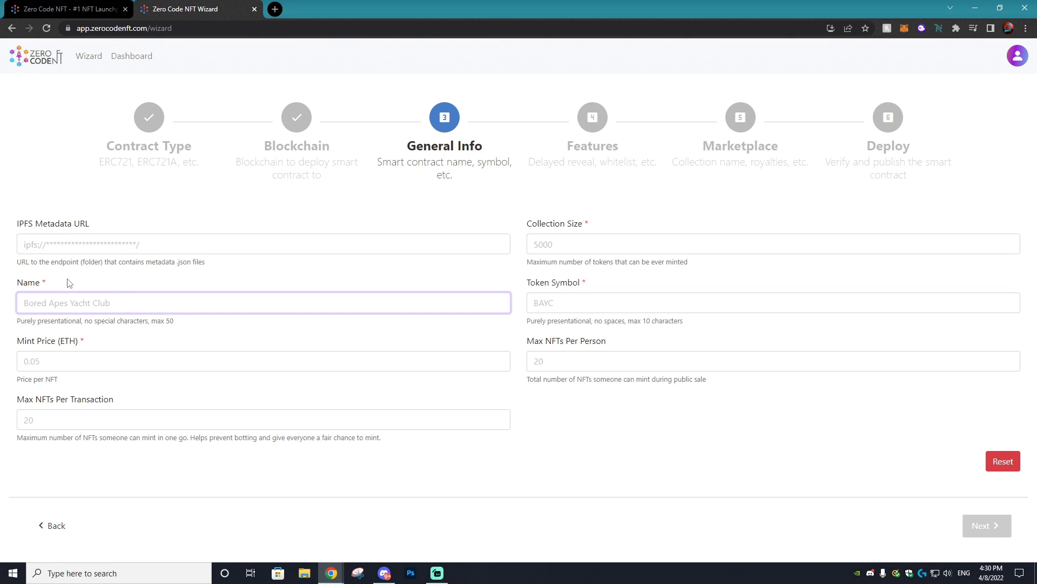
type("Wobbles")
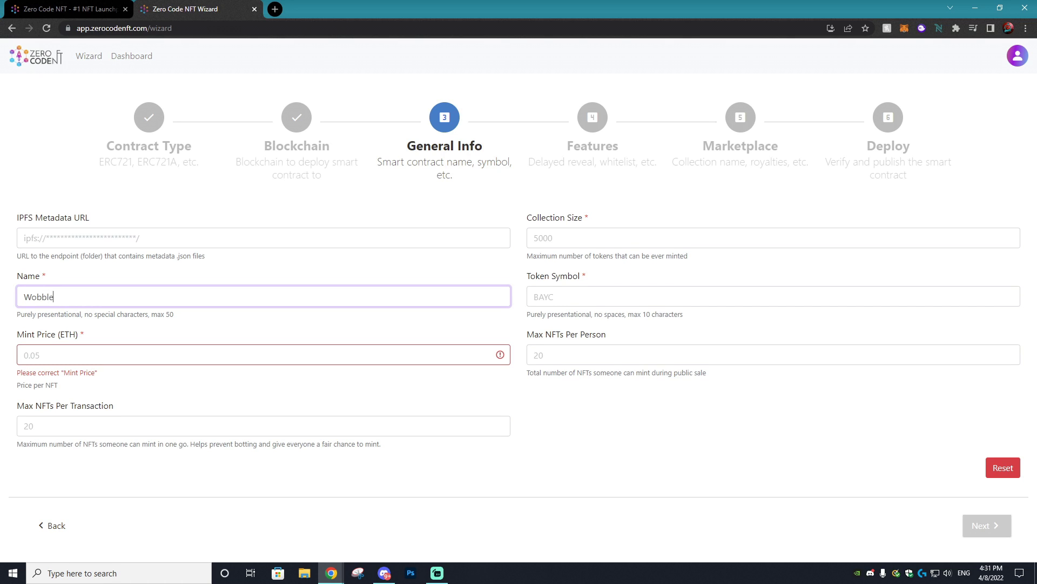
left_click(76, 353)
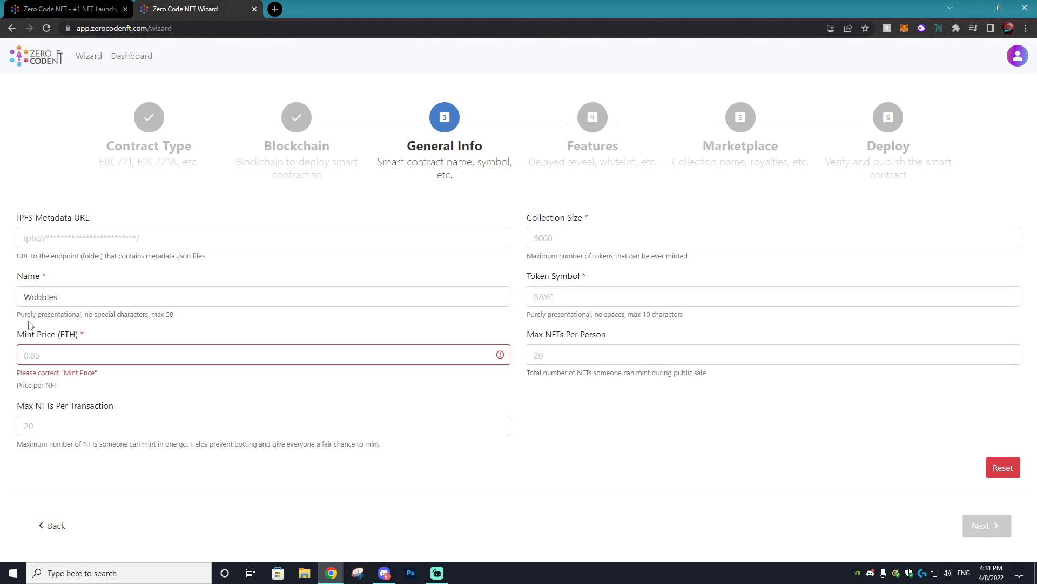
left_click(53, 355)
type("0.01")
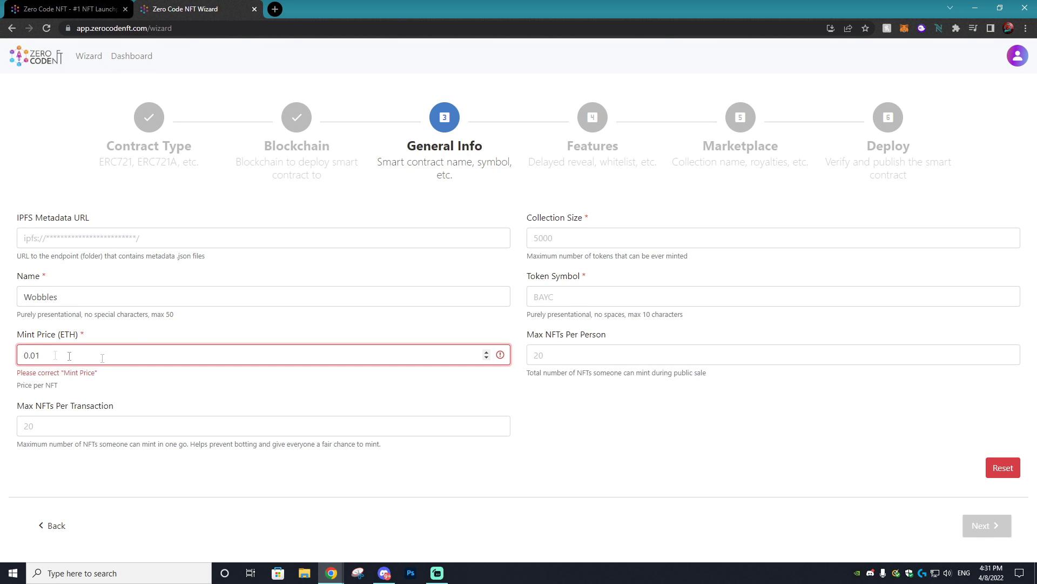
- Limit minting to 1 per transaction and 10 per person
key("Tab")
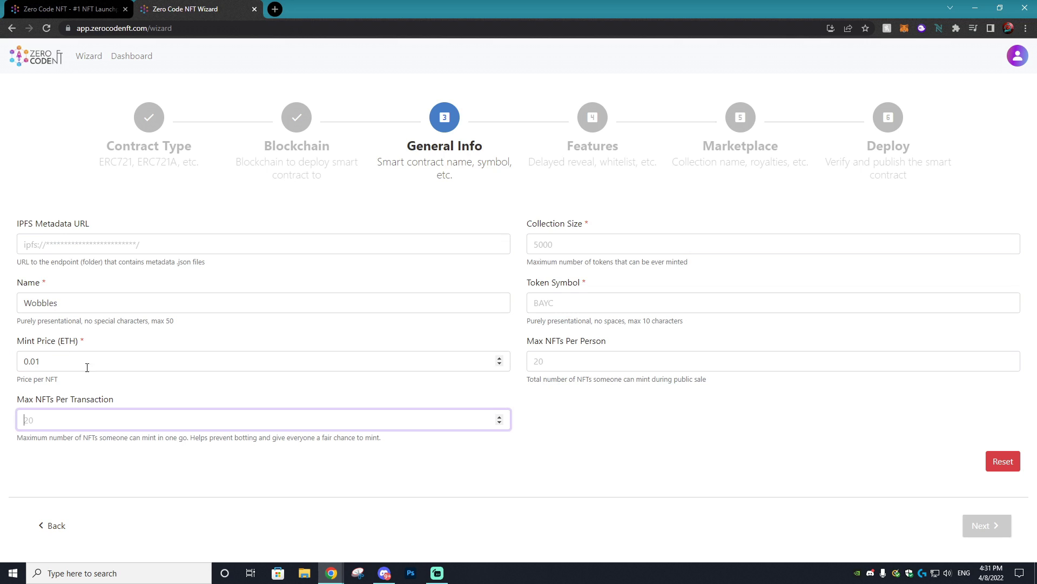
left_click_drag(52, 398, 118, 401)
left_click(93, 417)
type("1")
left_click(556, 359)
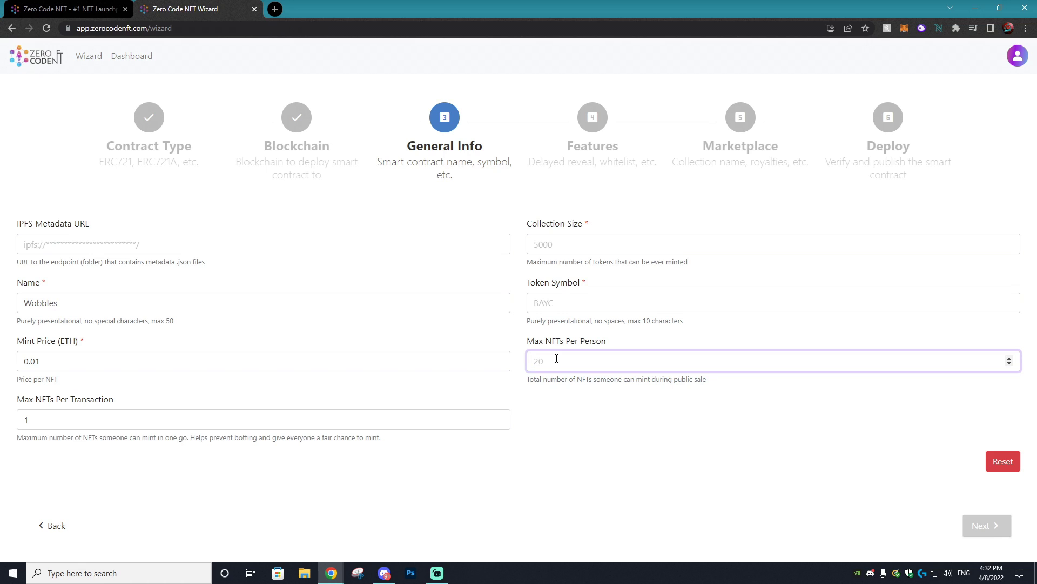
type("10")
- Set the token symbol to WBBL and the collection size to 99
left_click(583, 302)
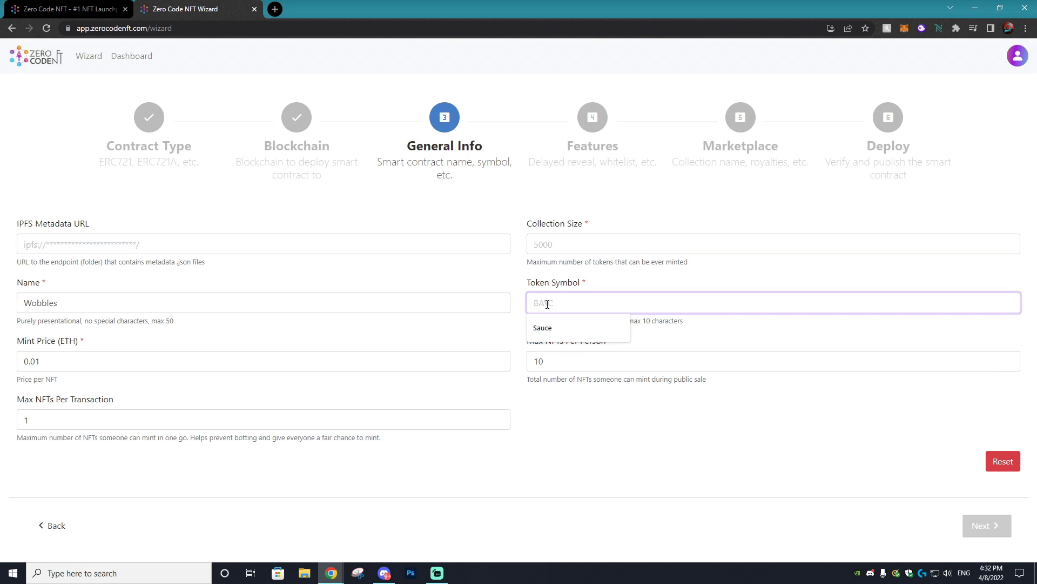
left_click(31, 302)
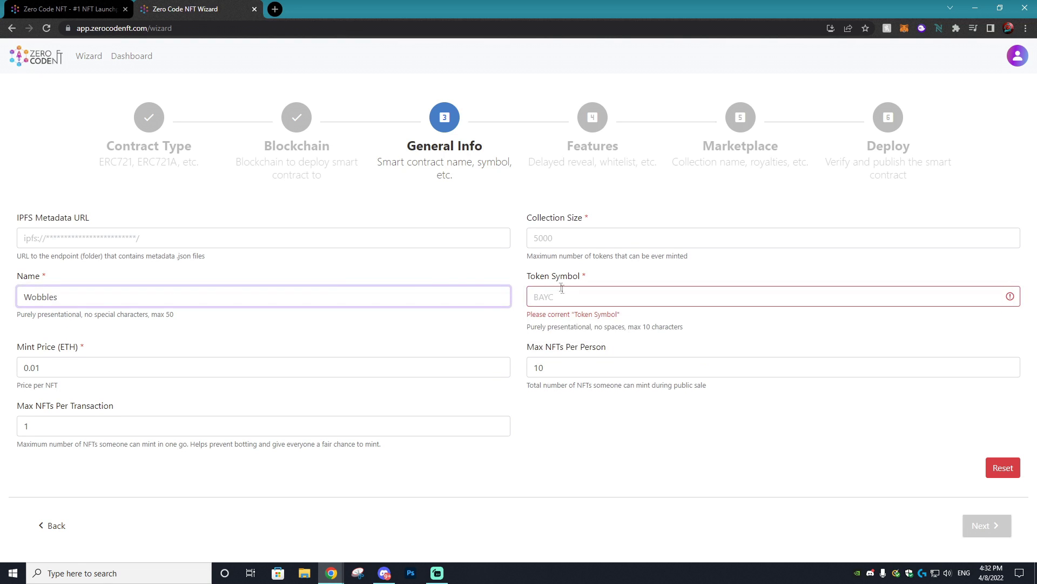
left_click(564, 292)
type("WBB")
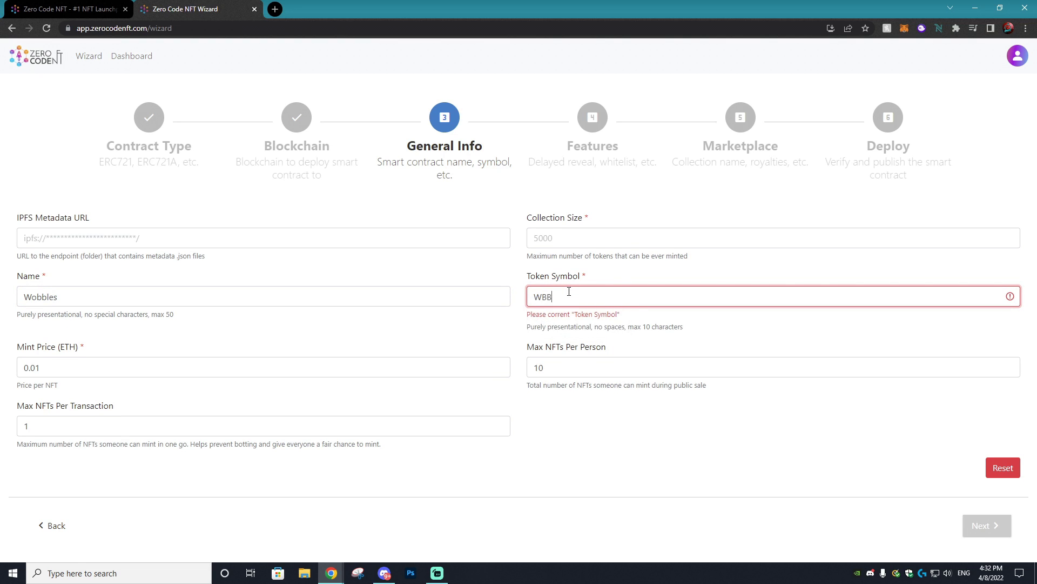
type("L")
left_click(561, 238)
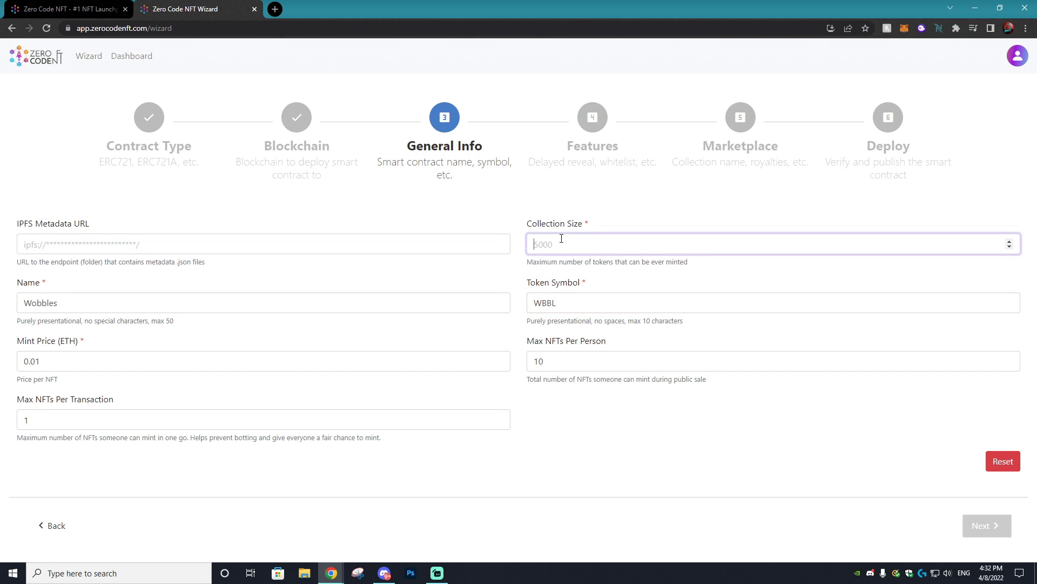
type("99")
left_click(237, 249)
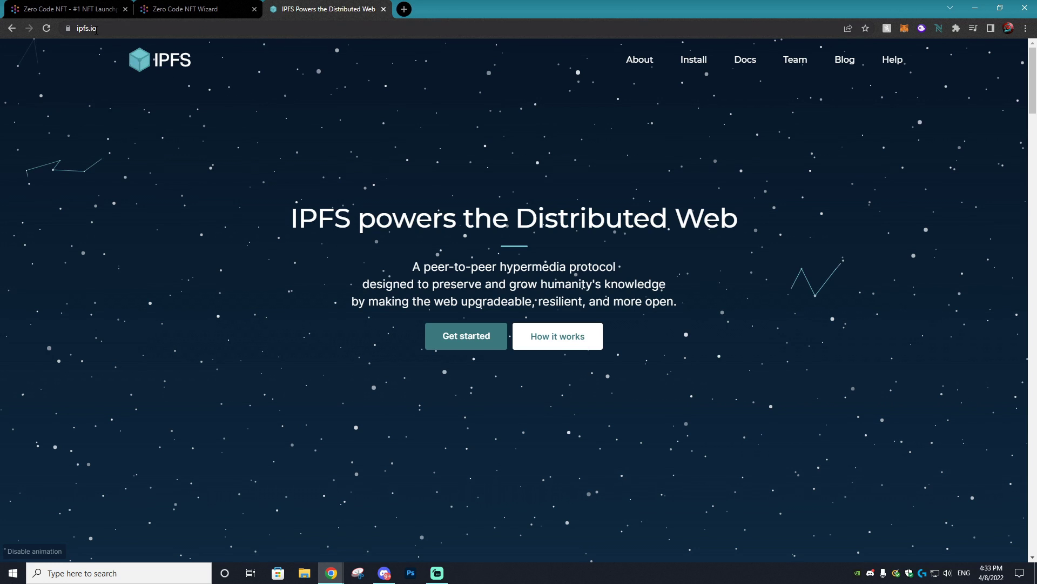
- Go to ipfs.io's Install IPFS section and start a computer search for the IPFS app
left_click(705, 67)
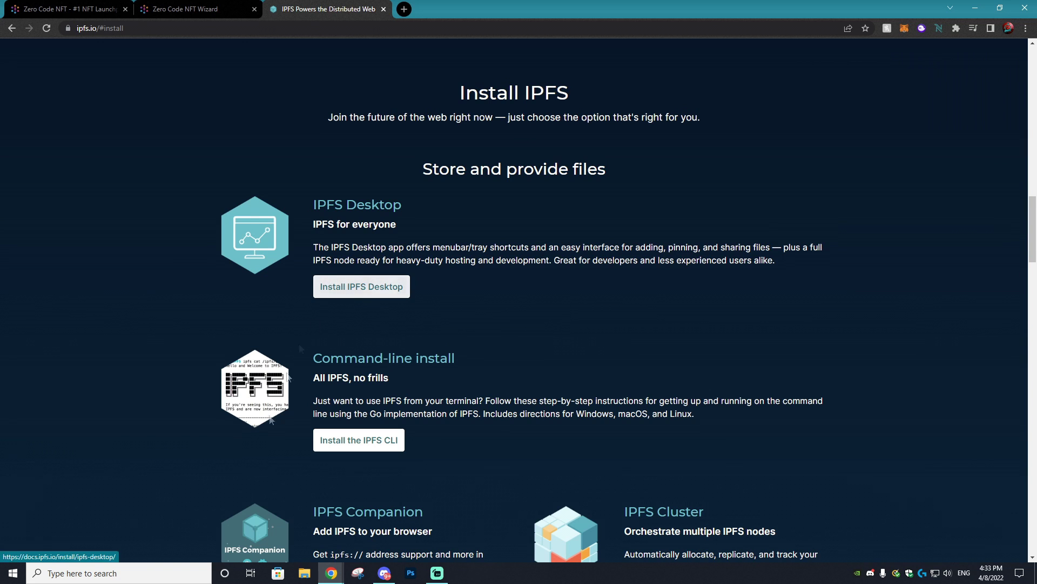
left_click(182, 577)
- Launch IPFS Desktop and import the build/json metadata folder into Files
type("i")
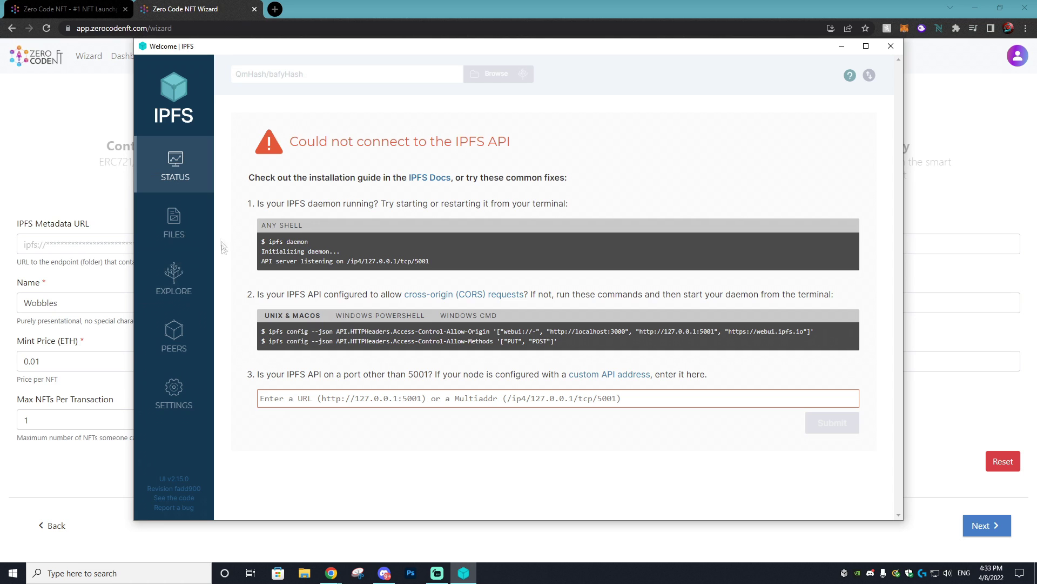
left_click(188, 225)
left_click(839, 132)
left_click(776, 185)
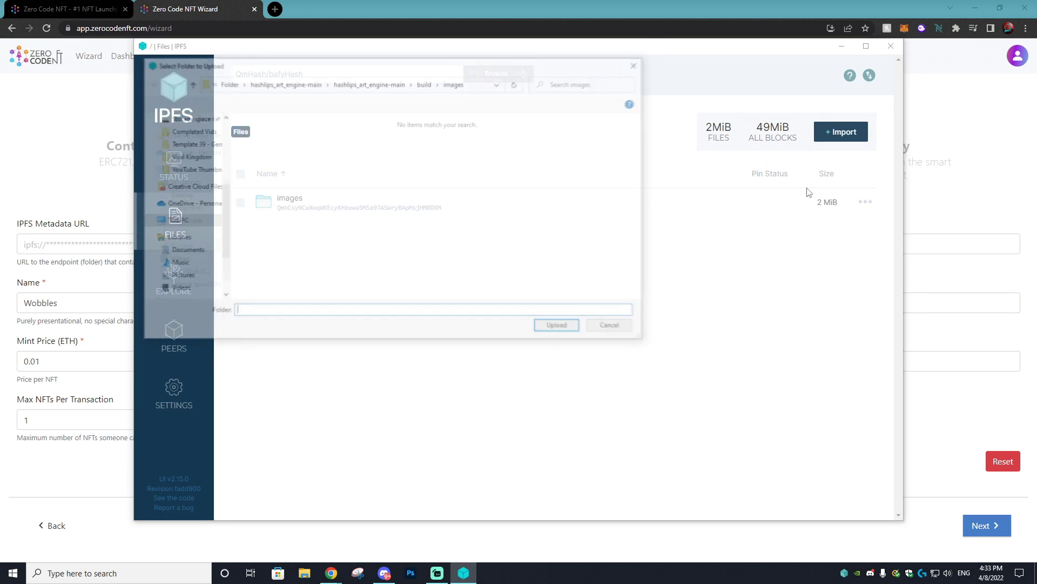
key("alt+Up")
left_click(386, 161)
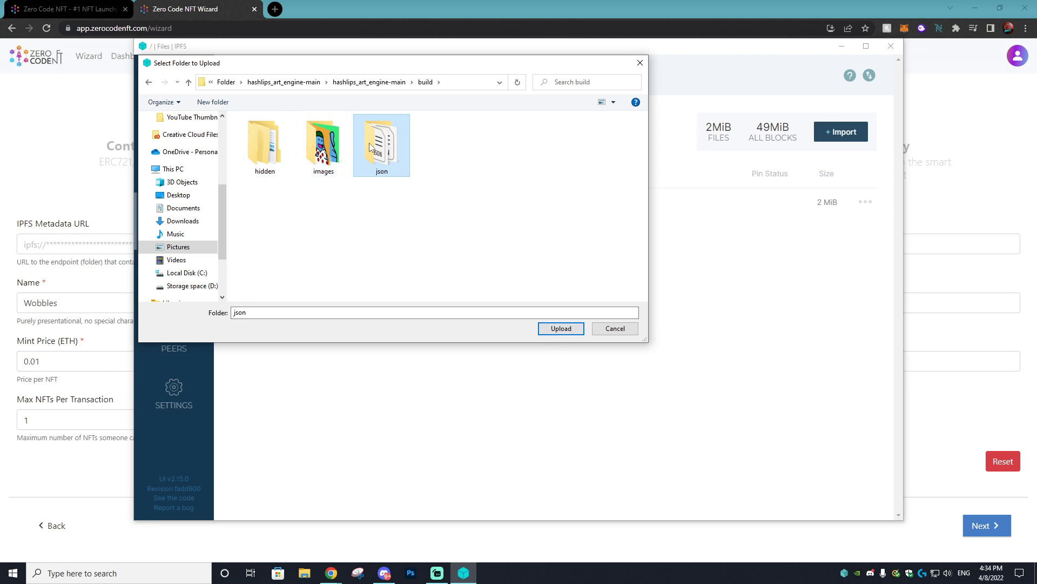
left_click(560, 328)
- Copy the json folder's share link, paste it as the IPFS Metadata URL, and advance
left_click(865, 231)
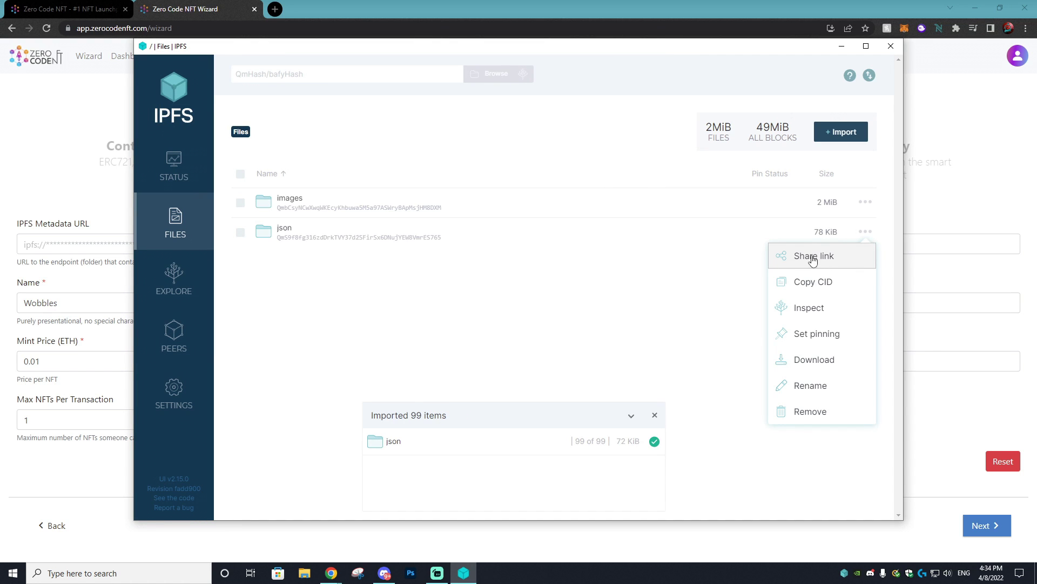
left_click(813, 257)
left_click(609, 354)
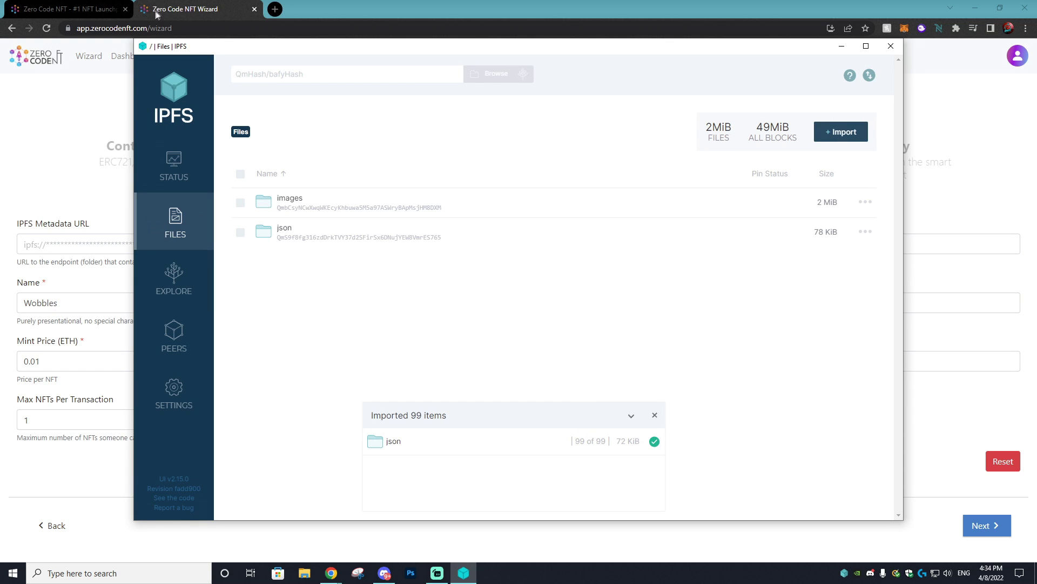
right_click(43, 249)
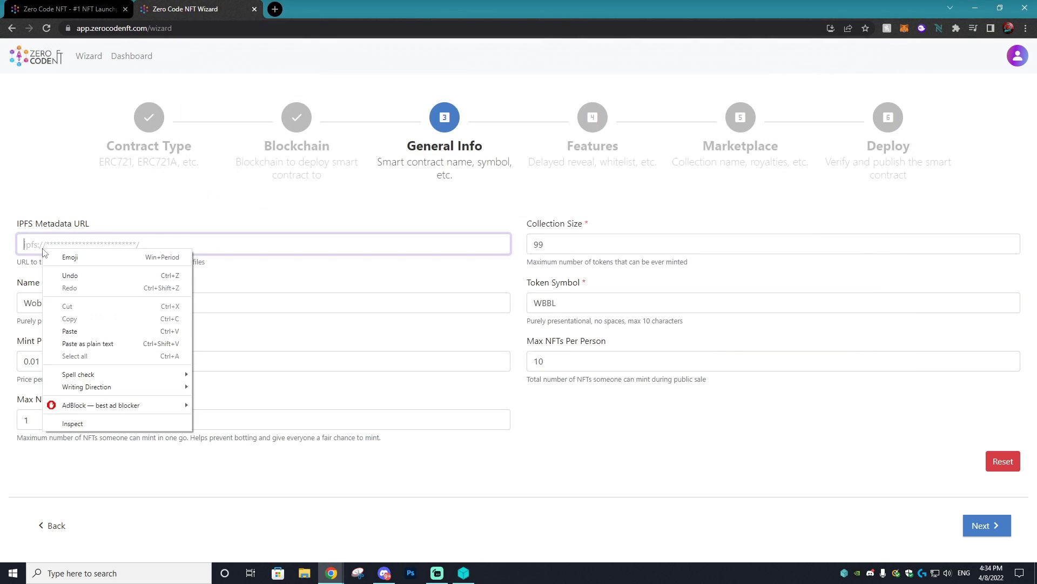
left_click(69, 331)
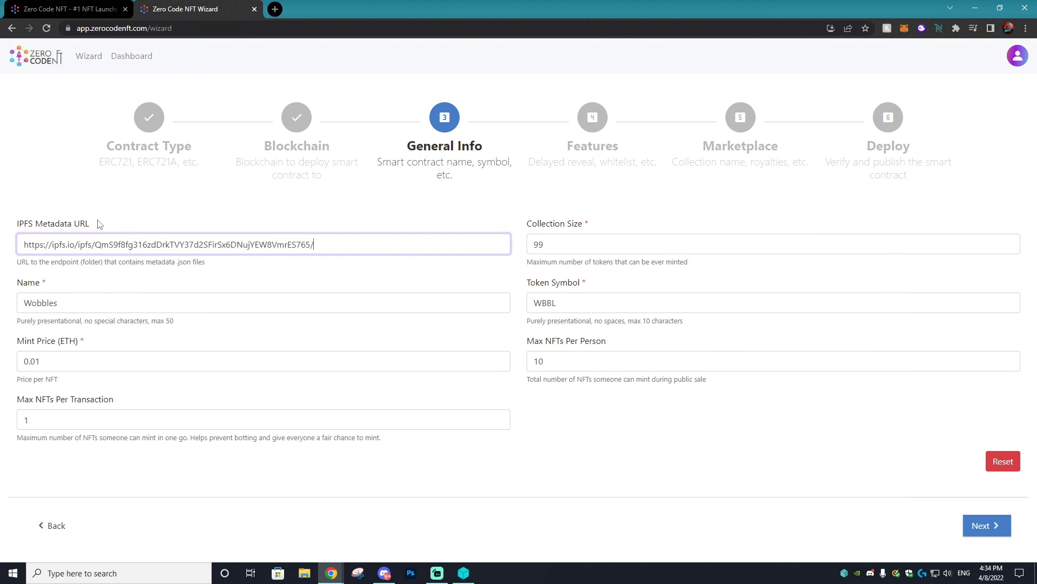
left_click(991, 525)
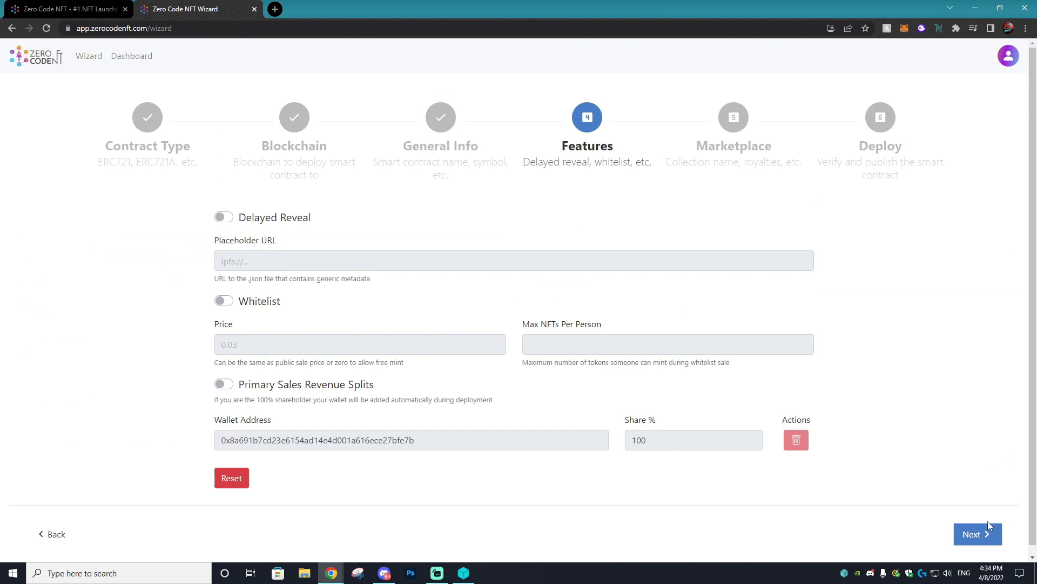
left_click(238, 217)
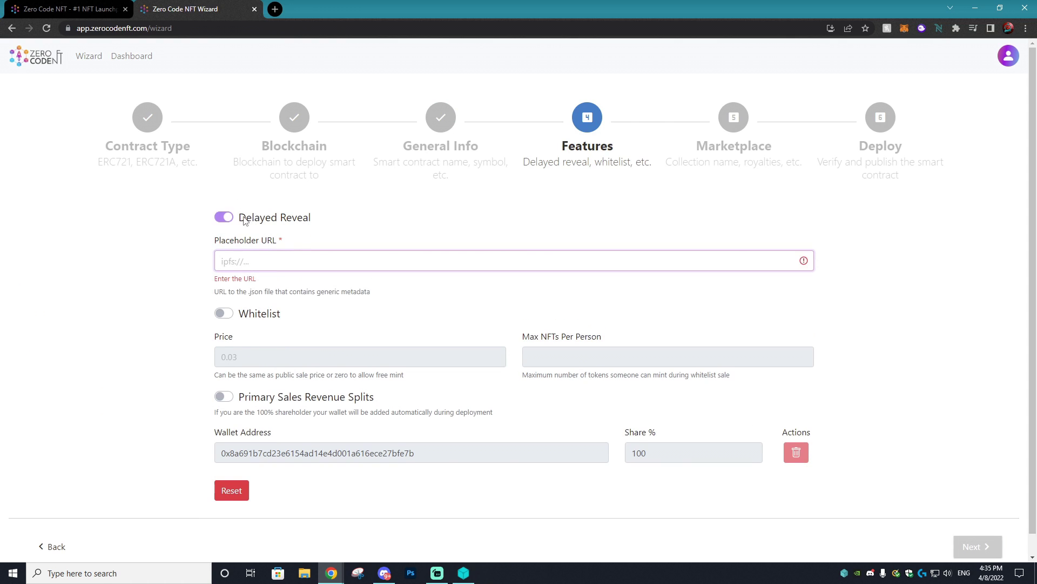
left_click_drag(247, 217, 283, 222)
left_click(306, 220)
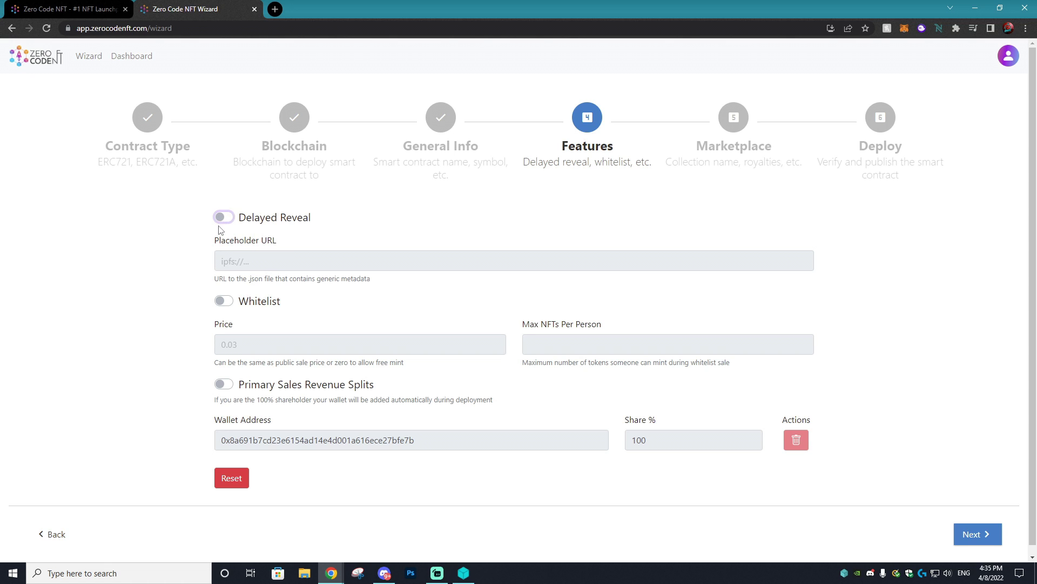
left_click(464, 573)
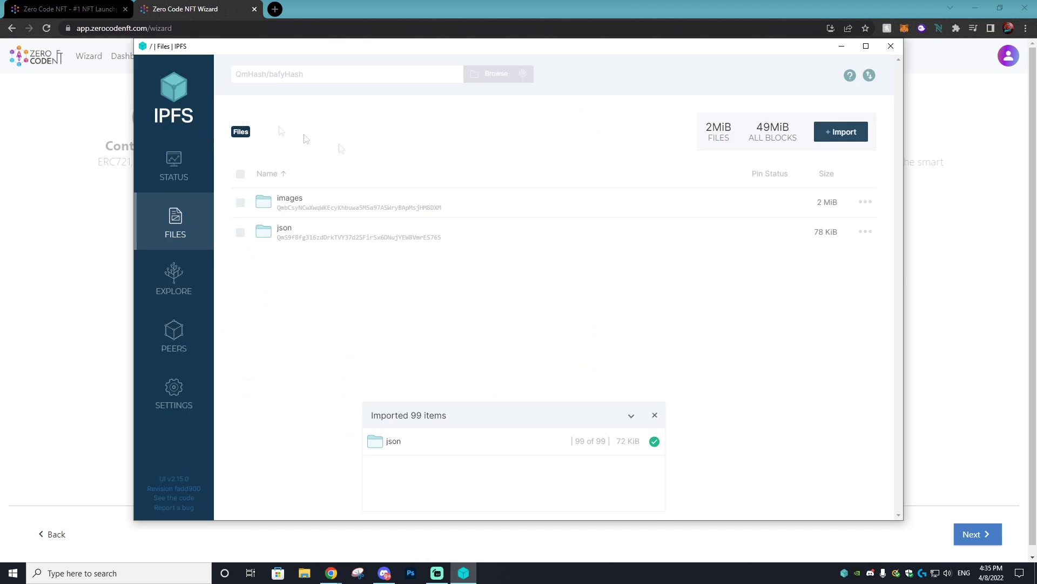
left_click(841, 137)
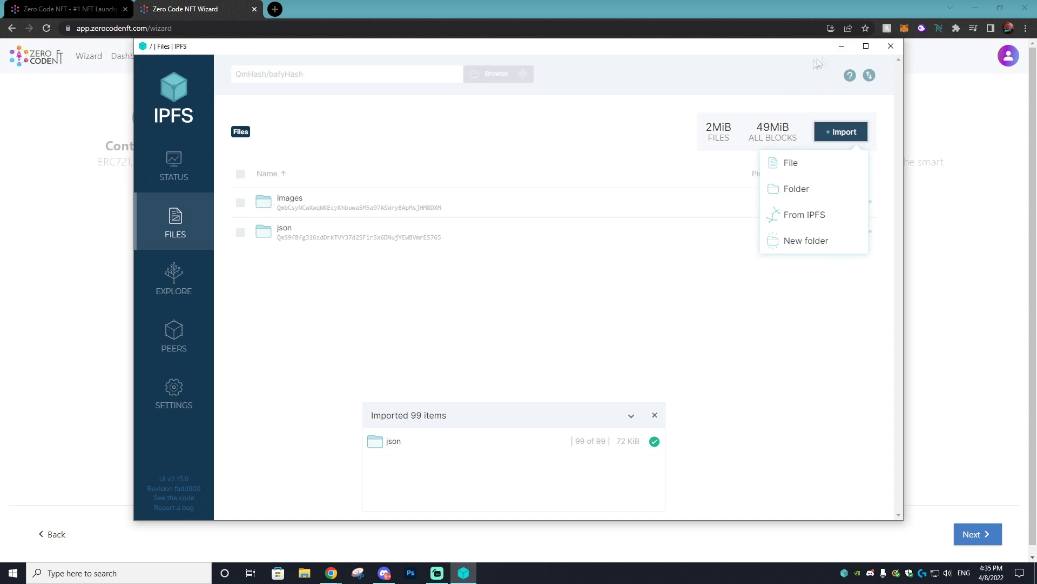
left_click(841, 47)
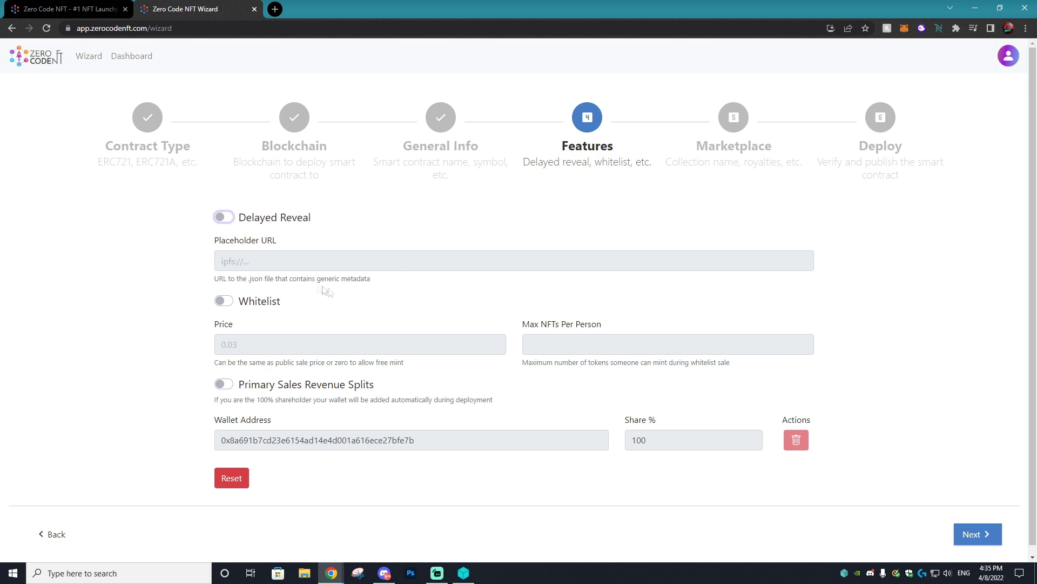
- Enable the whitelist sale priced at 0.009 with a 1 NFT per-person limit
left_click(223, 303)
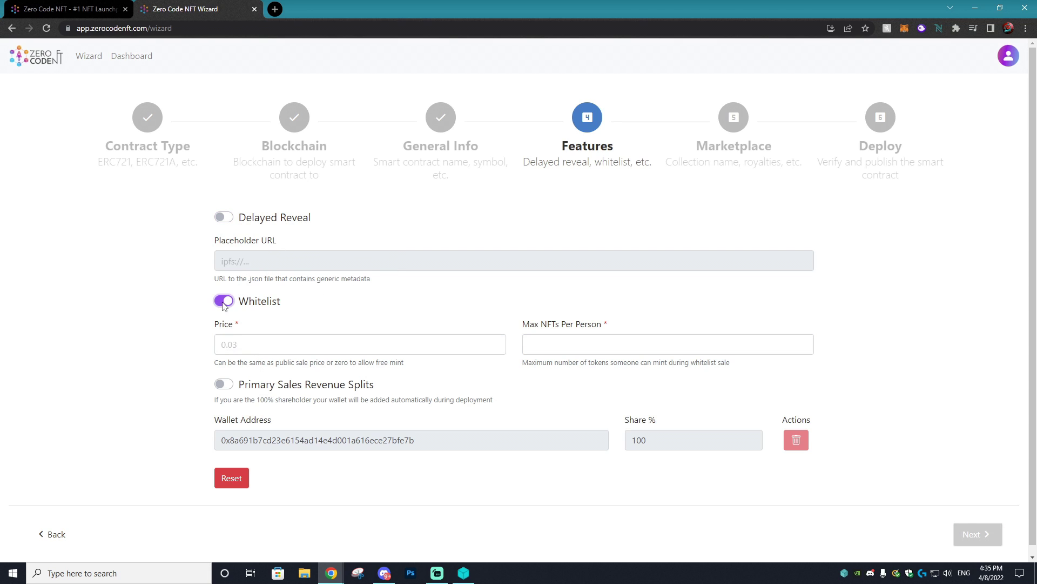
left_click(257, 349)
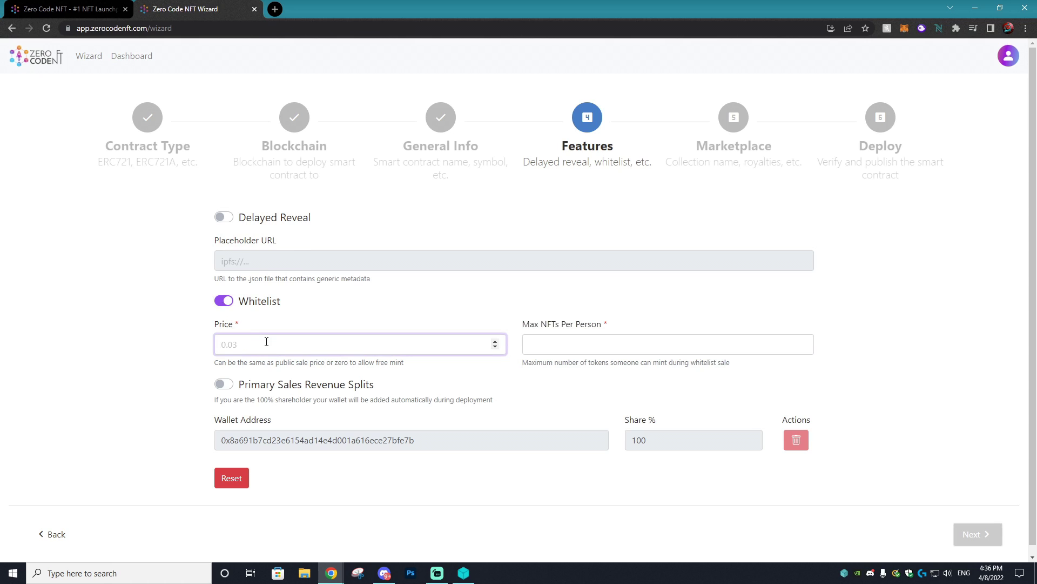
type("0.009")
left_click(624, 344)
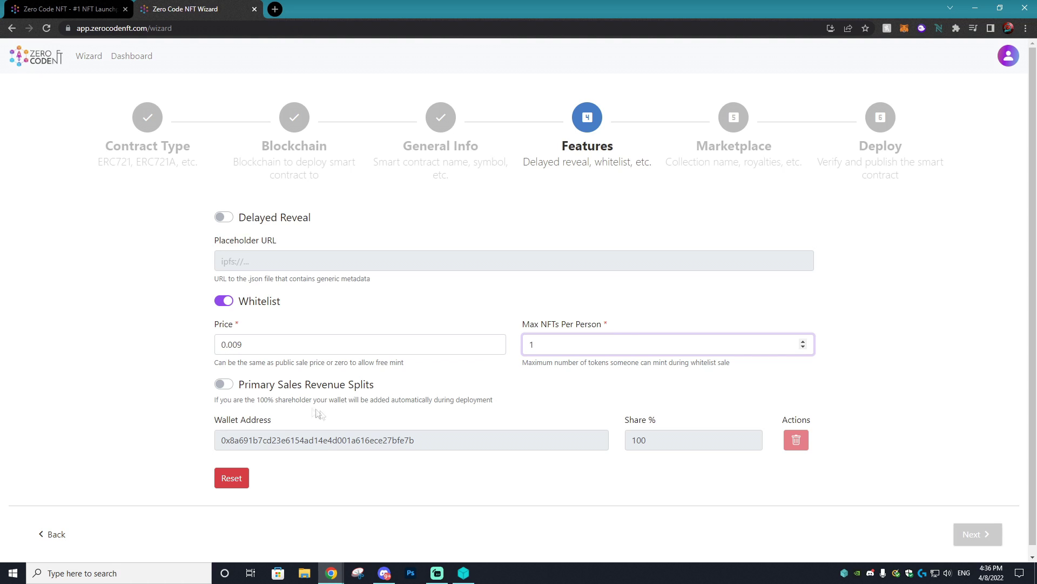
- Turn on revenue splits and add a second split row with the copied wallet address
left_click(221, 385)
left_click(432, 444)
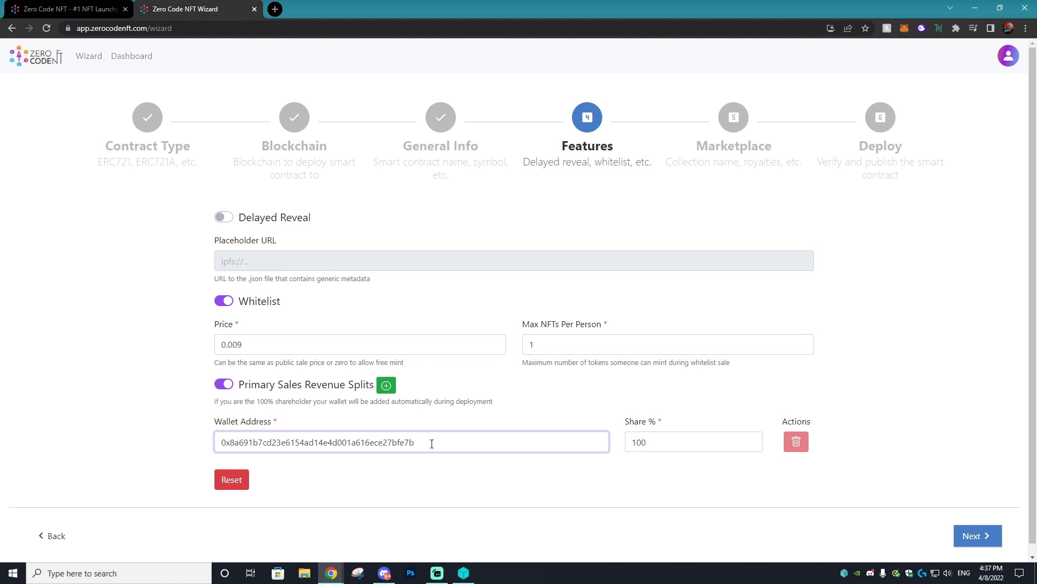
left_click_drag(225, 443, 294, 446)
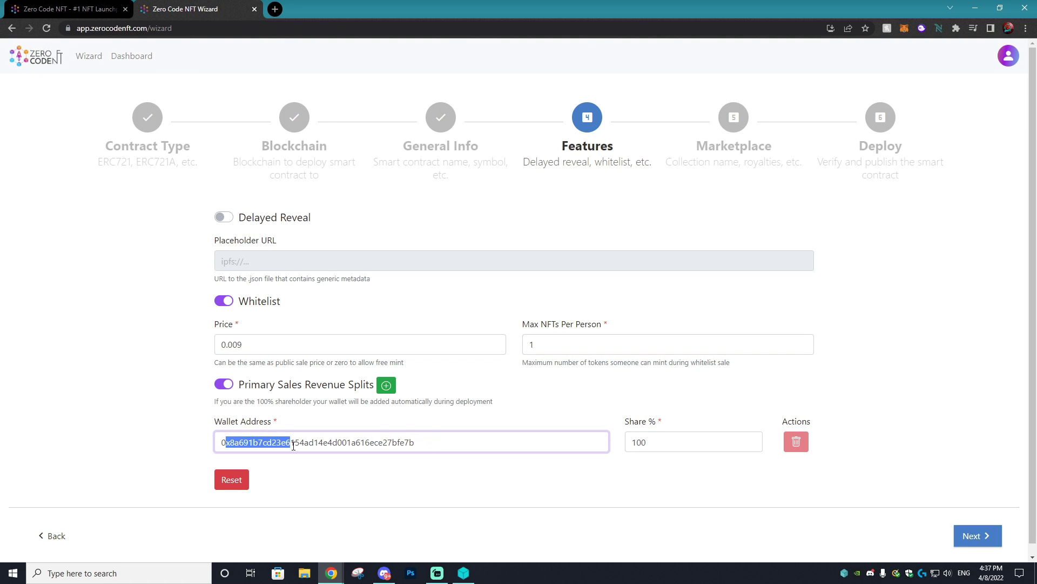
left_click(426, 444)
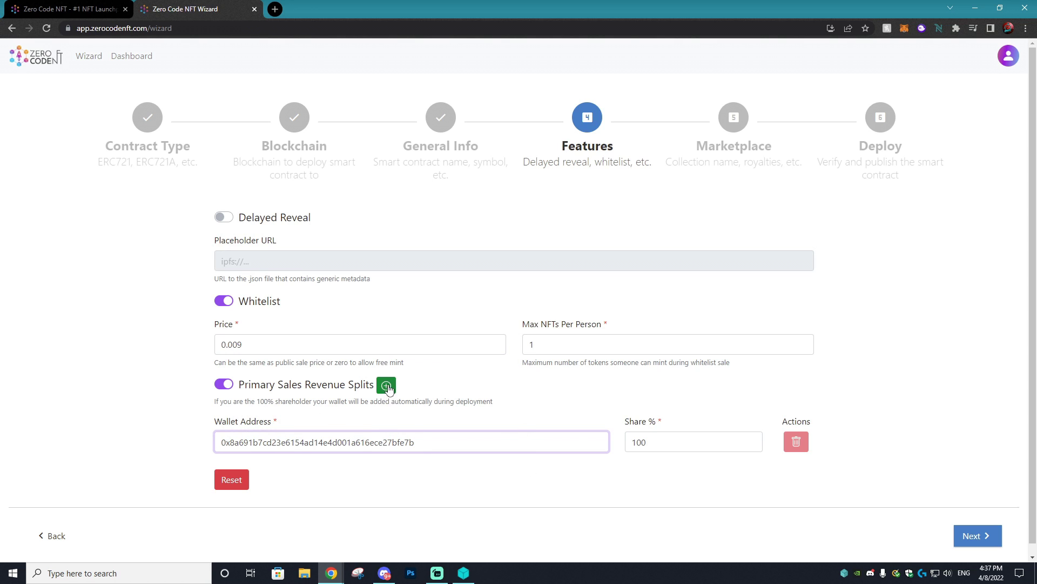
left_click(387, 386)
double_click(249, 438)
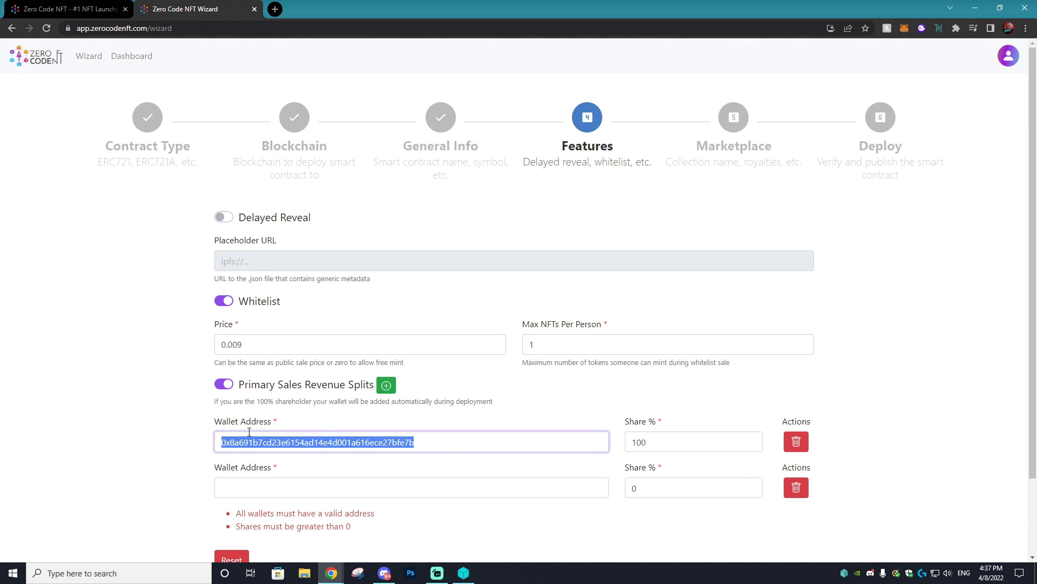
left_click(296, 496)
key("ctrl+v")
- Change the first share to 90%, then switch revenue splits off and continue
left_click(661, 487)
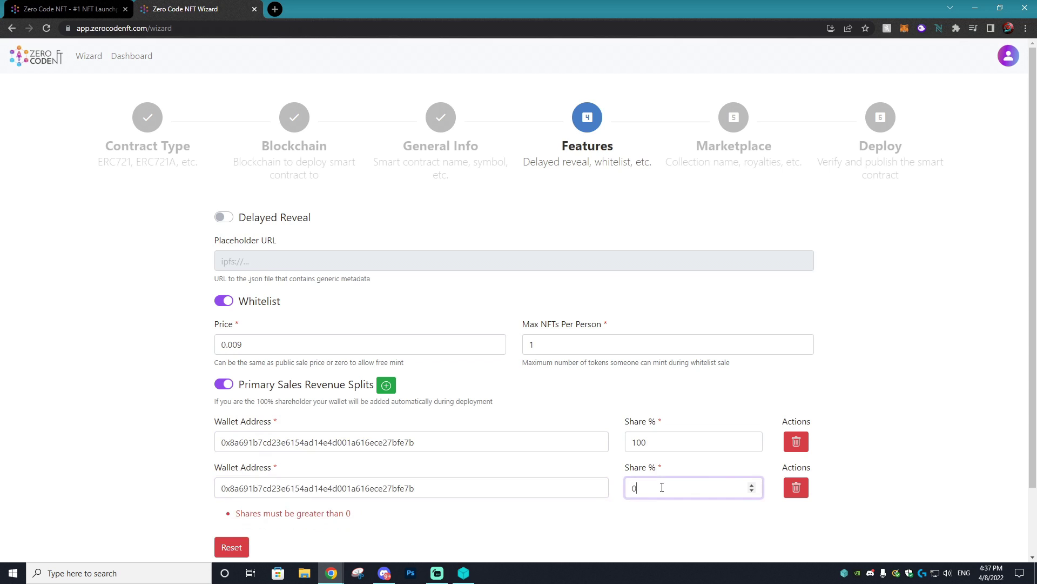
left_click(232, 489)
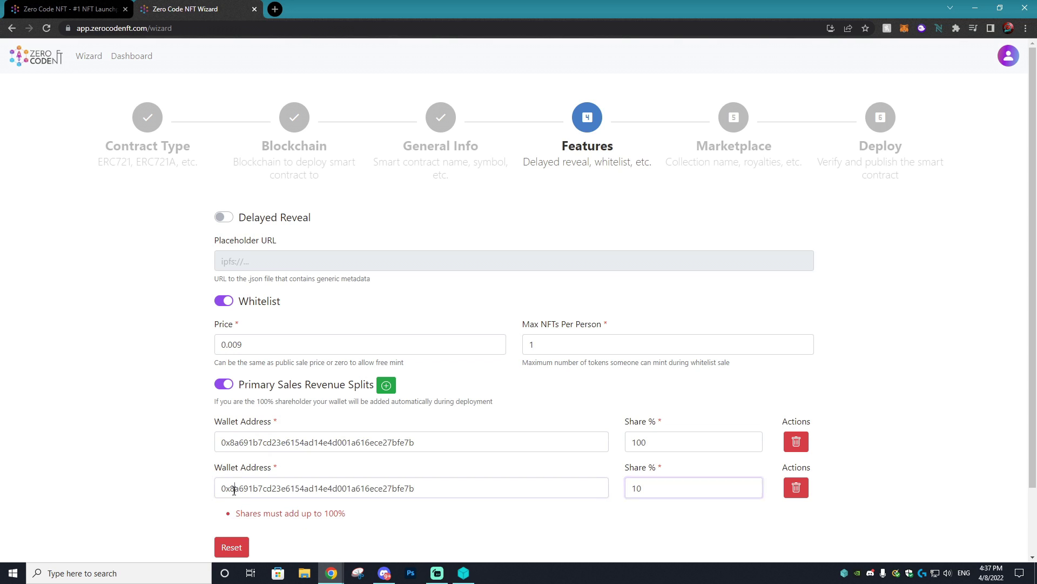
left_click_drag(651, 441, 621, 442)
type("90")
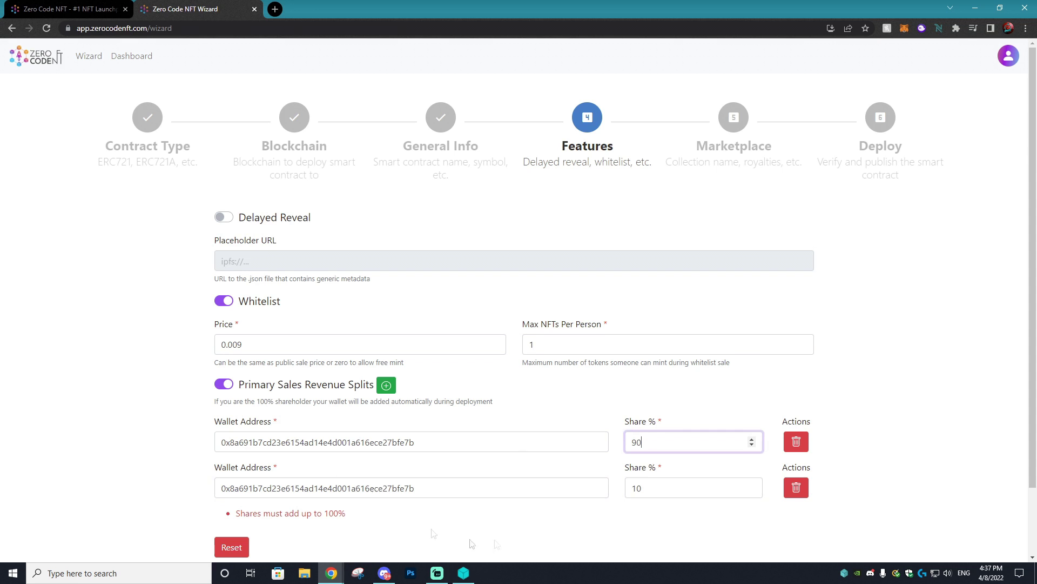
left_click(464, 489)
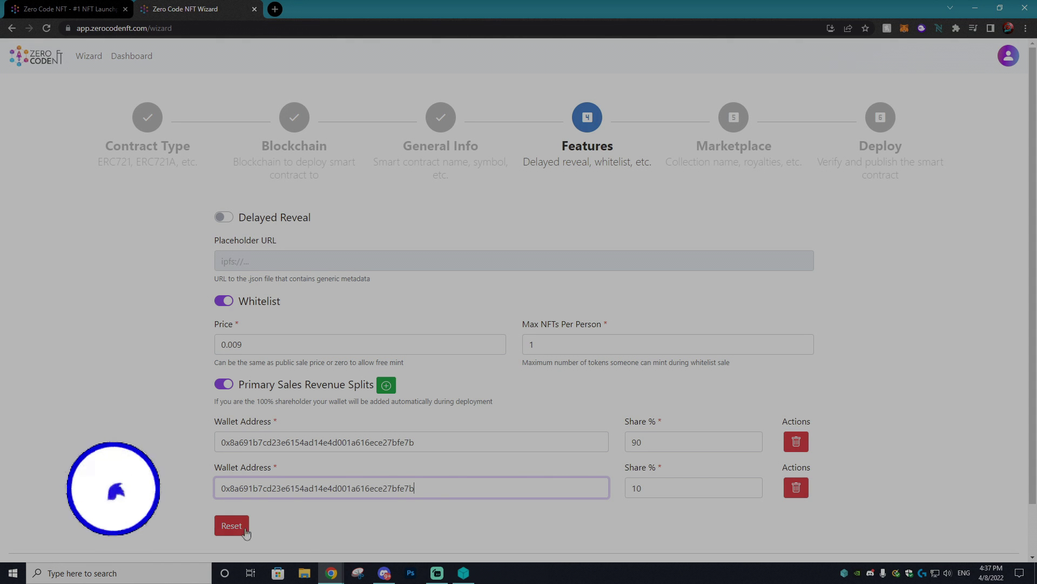
left_click(223, 383)
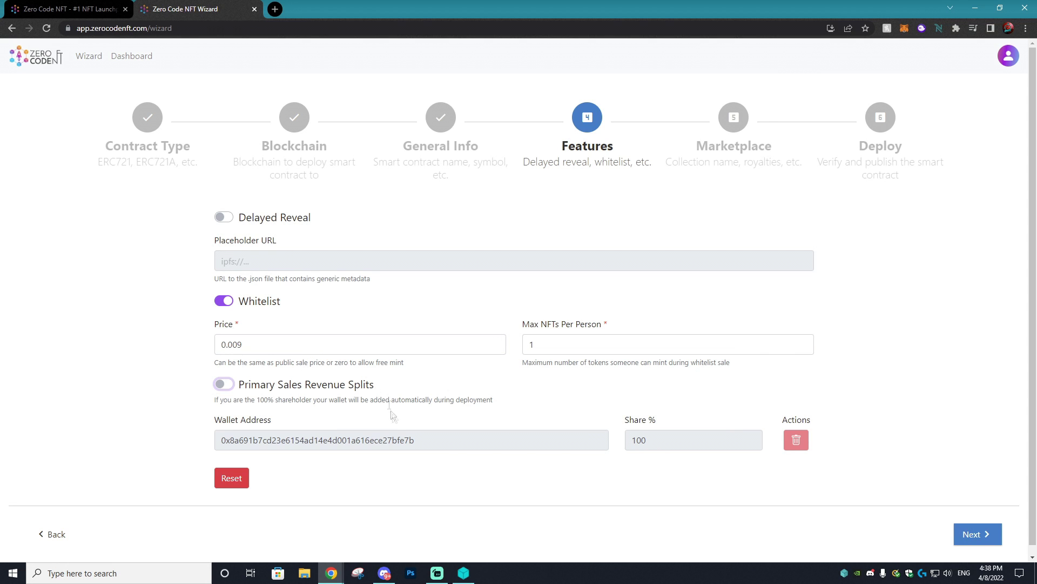
left_click(973, 534)
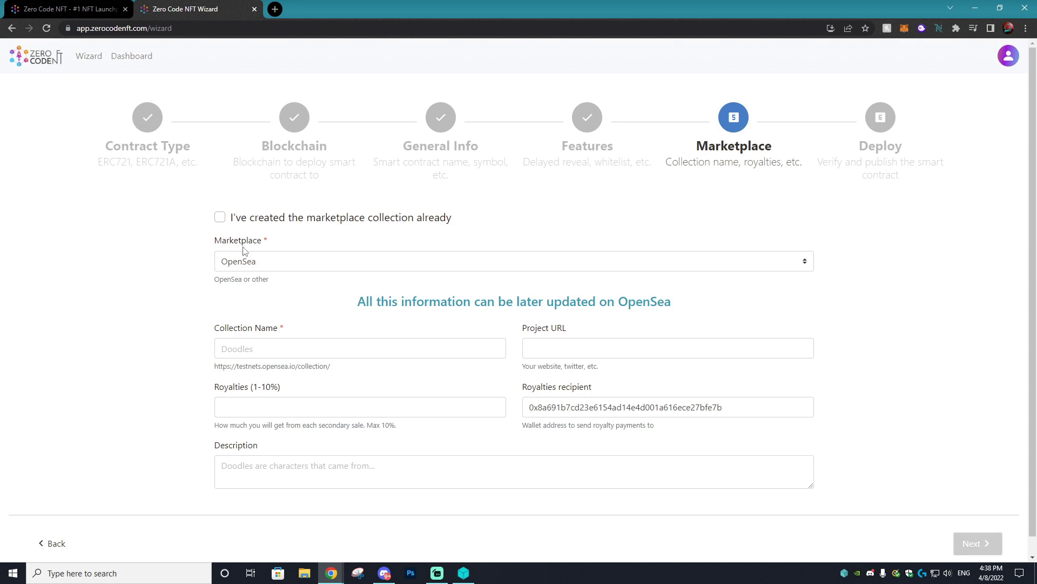
- Keep OpenSea as the marketplace and name the collection Wobbles
left_click(261, 262)
left_click(260, 281)
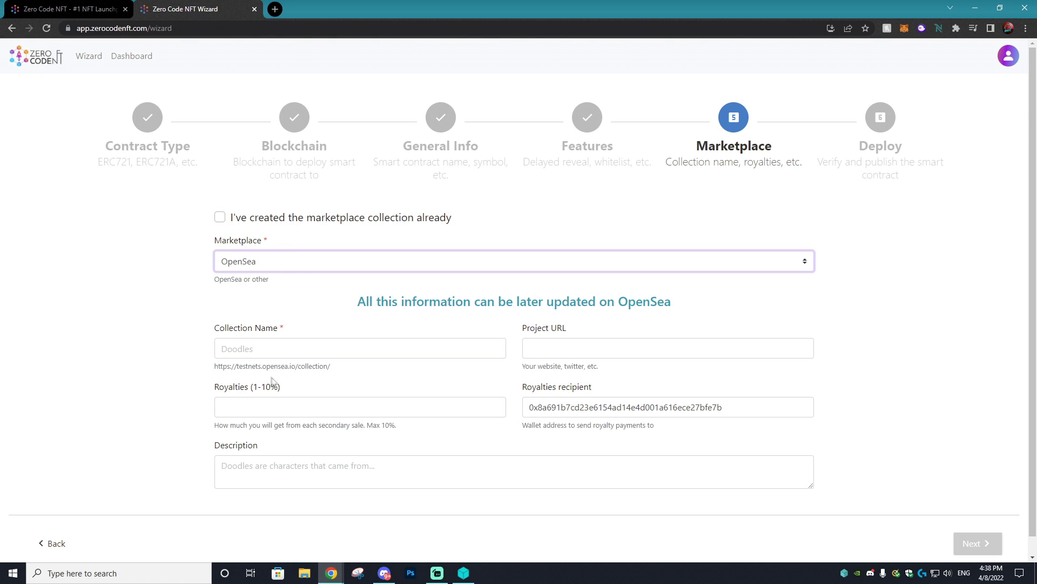
left_click(309, 348)
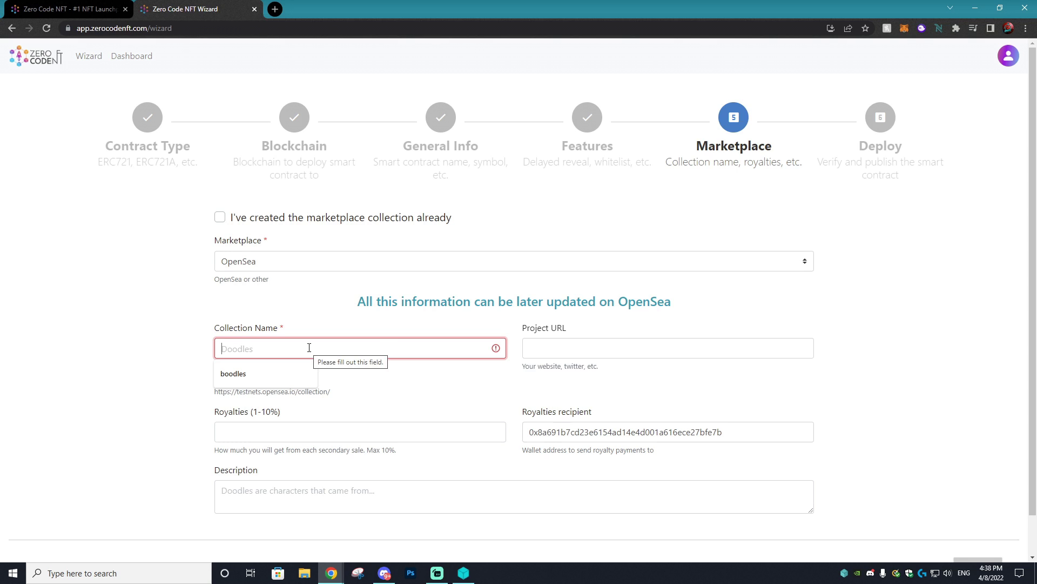
type("wONB")
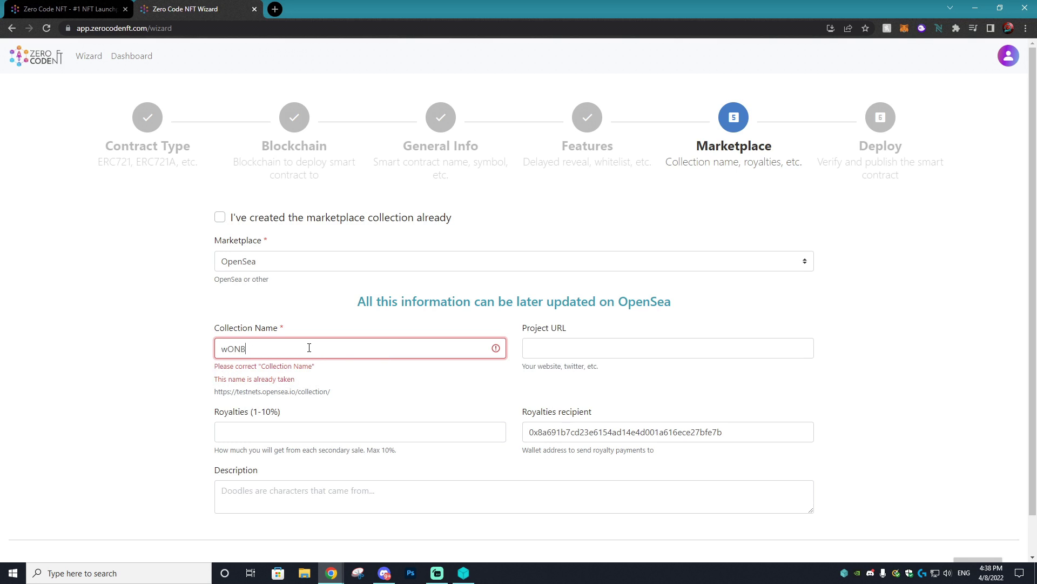
key("BackSpace")
key("BackSpace")
type("Wobbles")
- Enter project URL wobbles.com, 10% royalties and the 'Viral Kingdom' tutorial description, then proceed
left_click(606, 340)
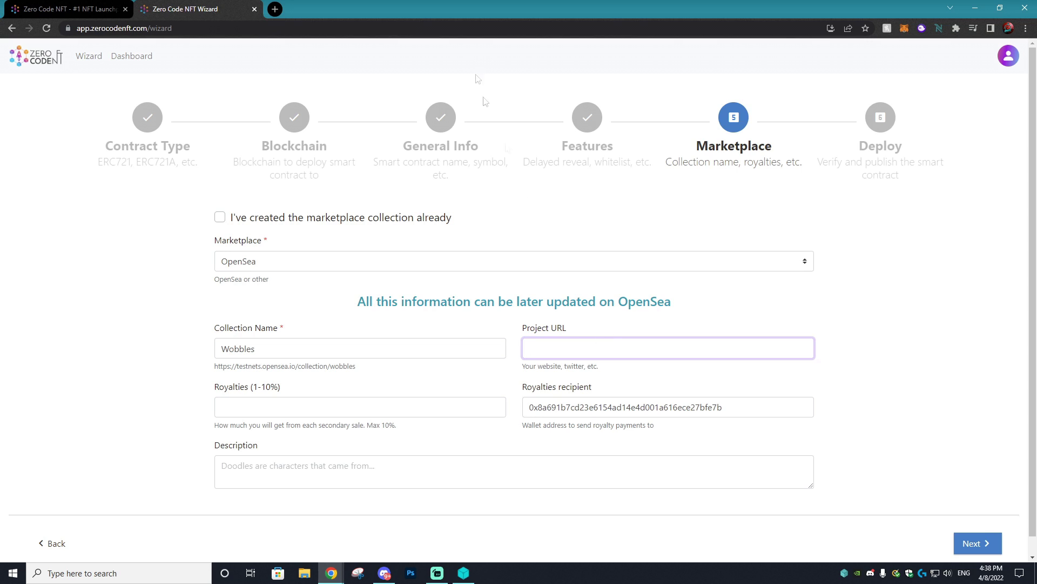
type("wq")
left_click(281, 402)
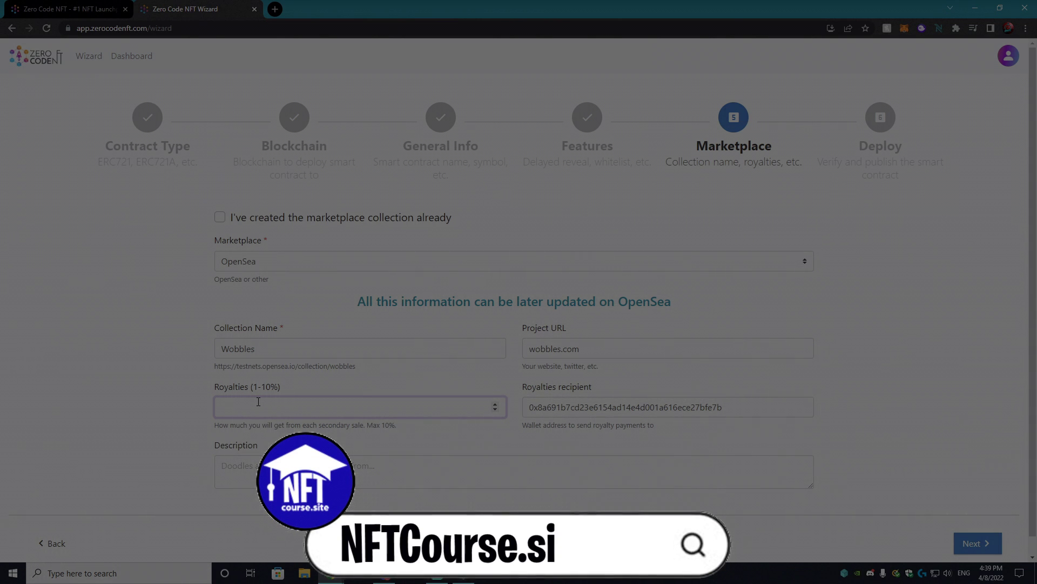
type("10")
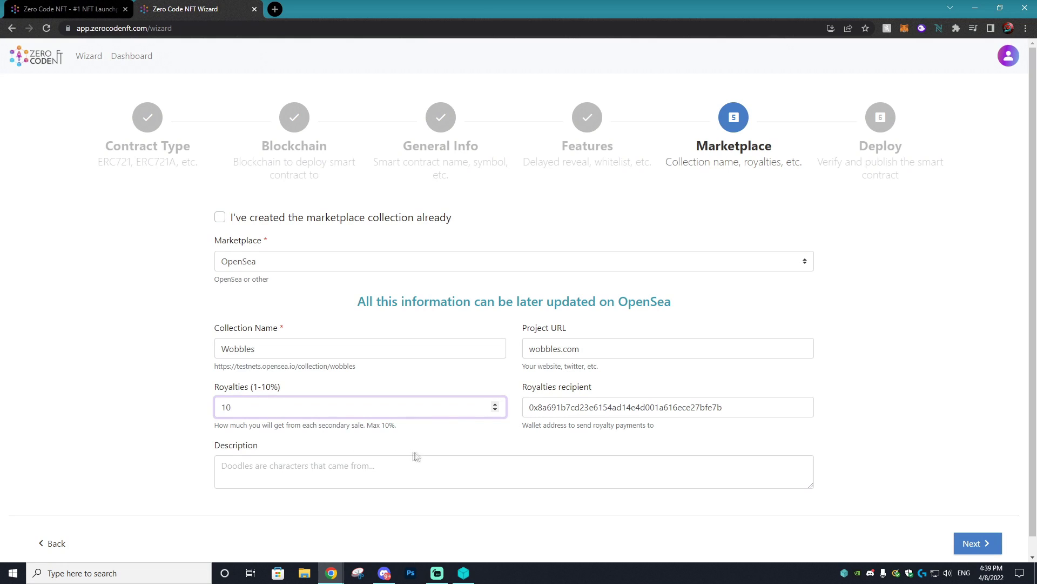
left_click(426, 447)
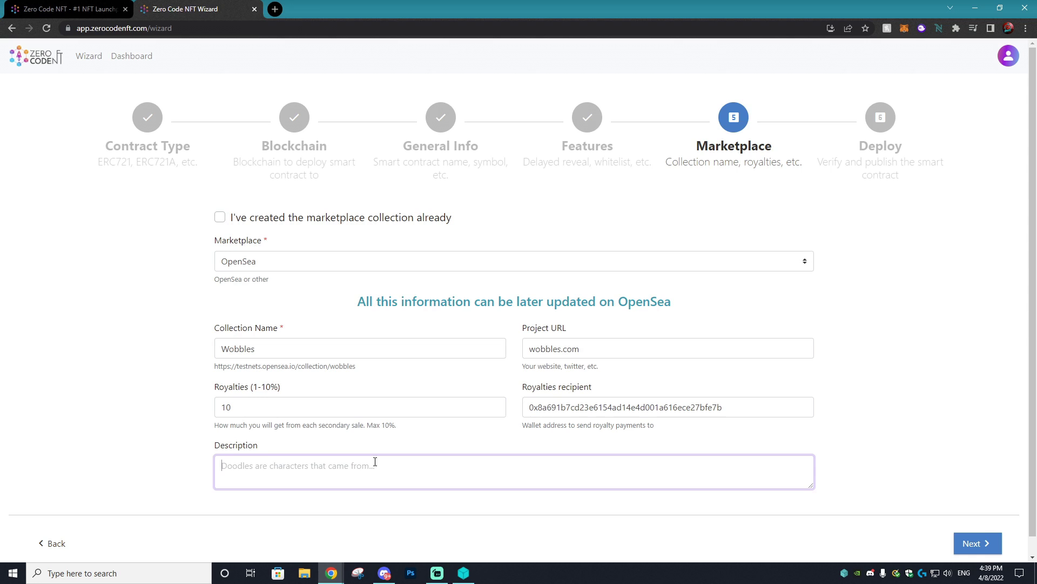
type("This")
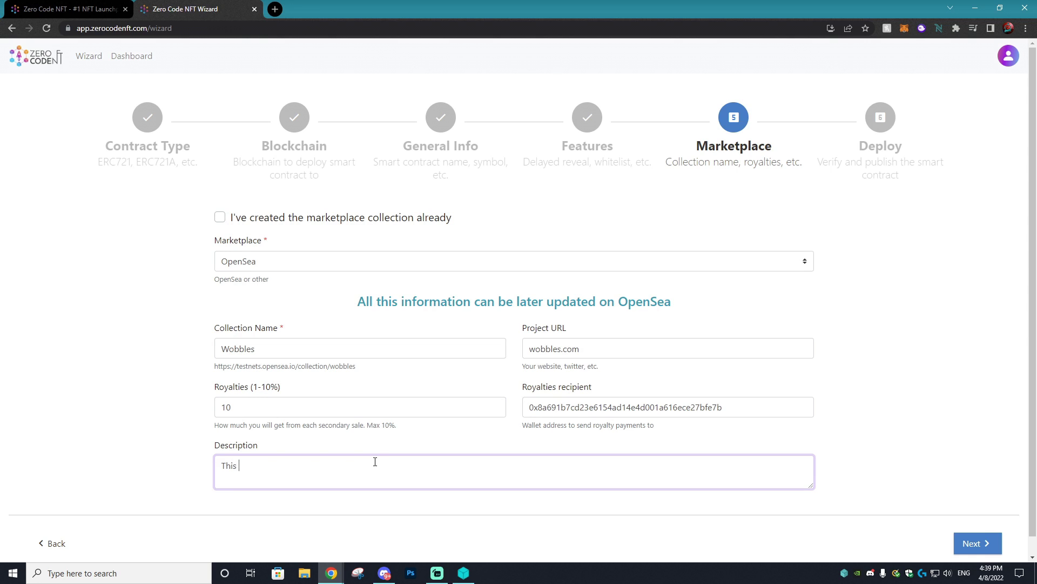
type(" is a tutorial video on the Viral Kingdom")
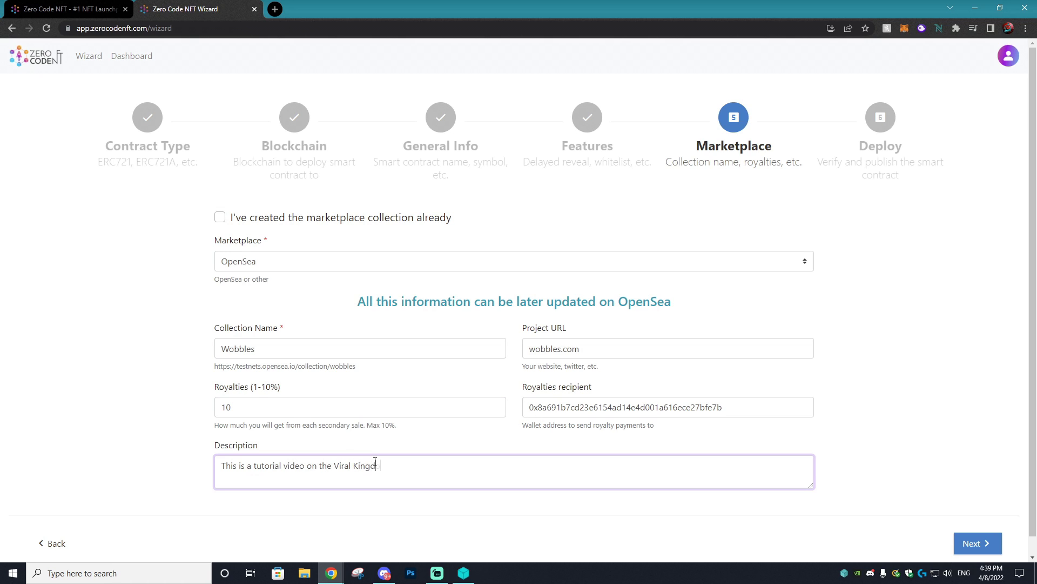
left_click(600, 409)
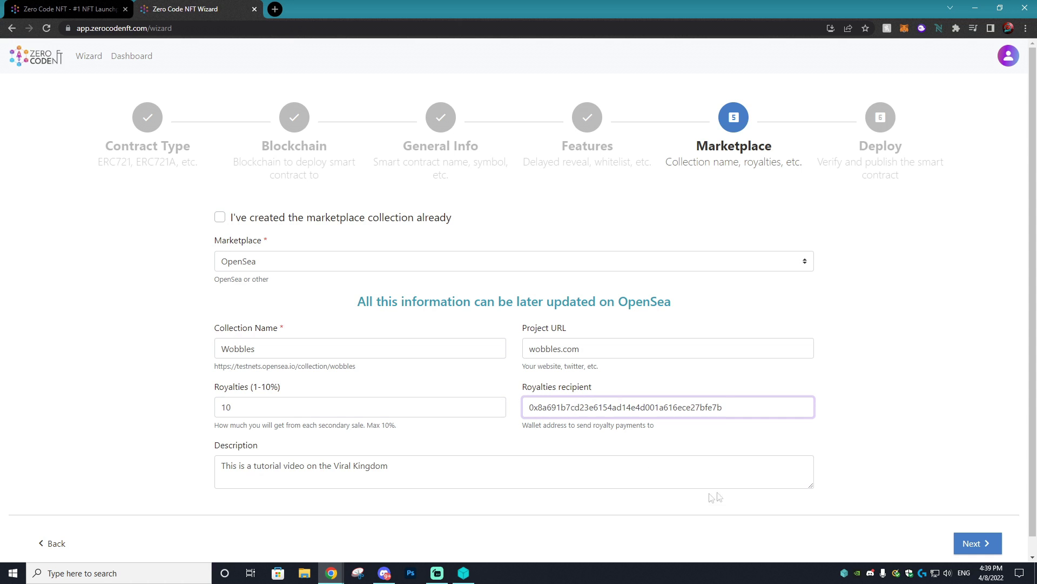
left_click(968, 543)
- Deploy the contract, letting MetaMask switch to Rinkeby and confirming the deployment transaction
scroll(697, 238, "down", 3)
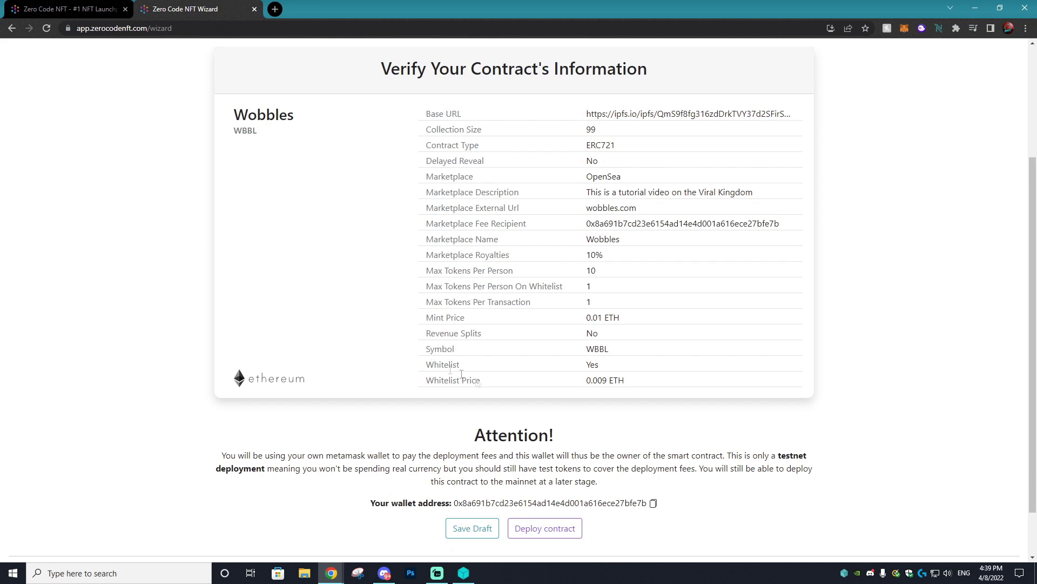
scroll(411, 160, "up", 1)
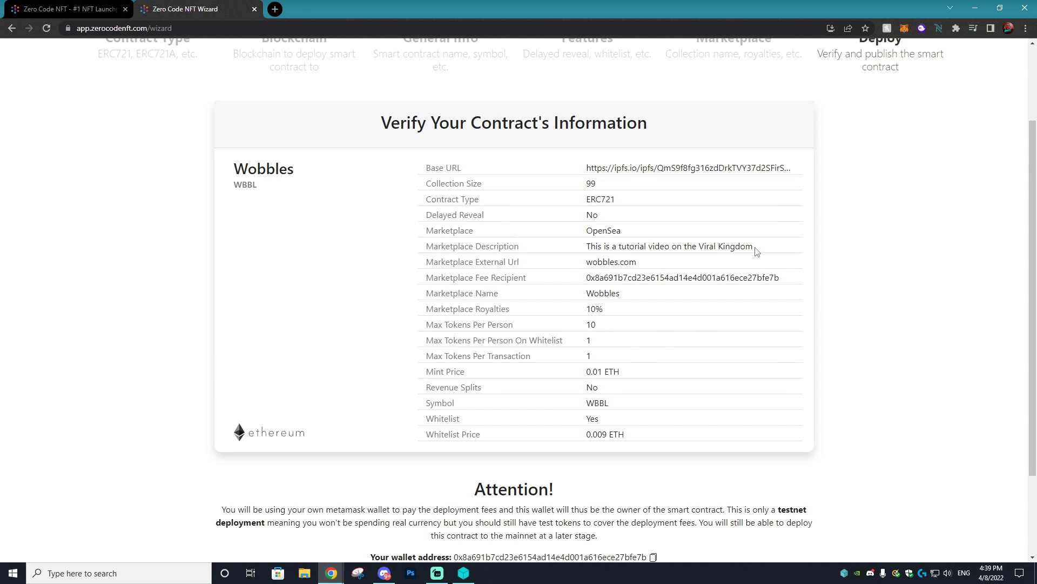
scroll(643, 211, "down", 2)
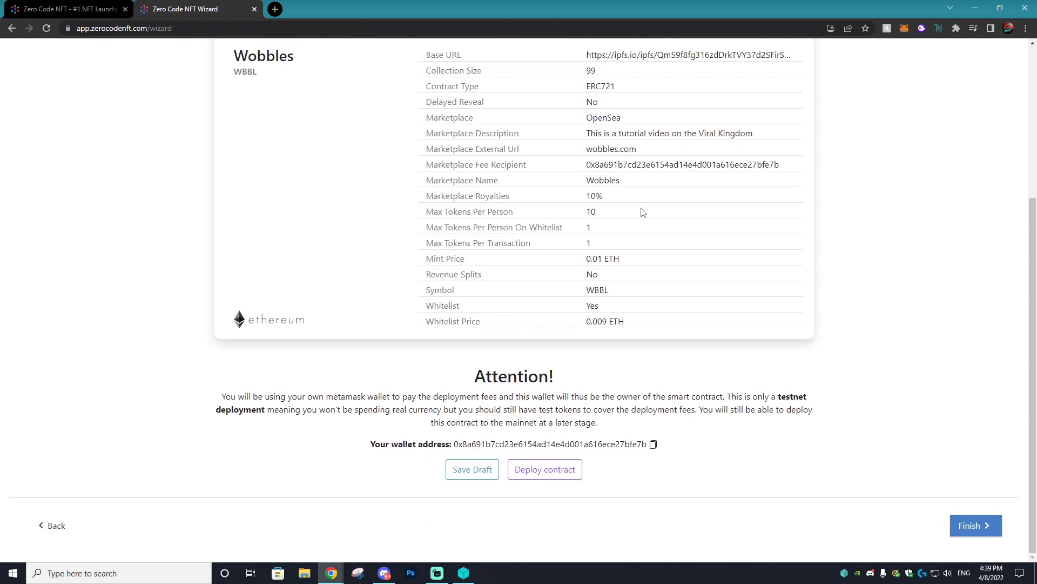
left_click(563, 468)
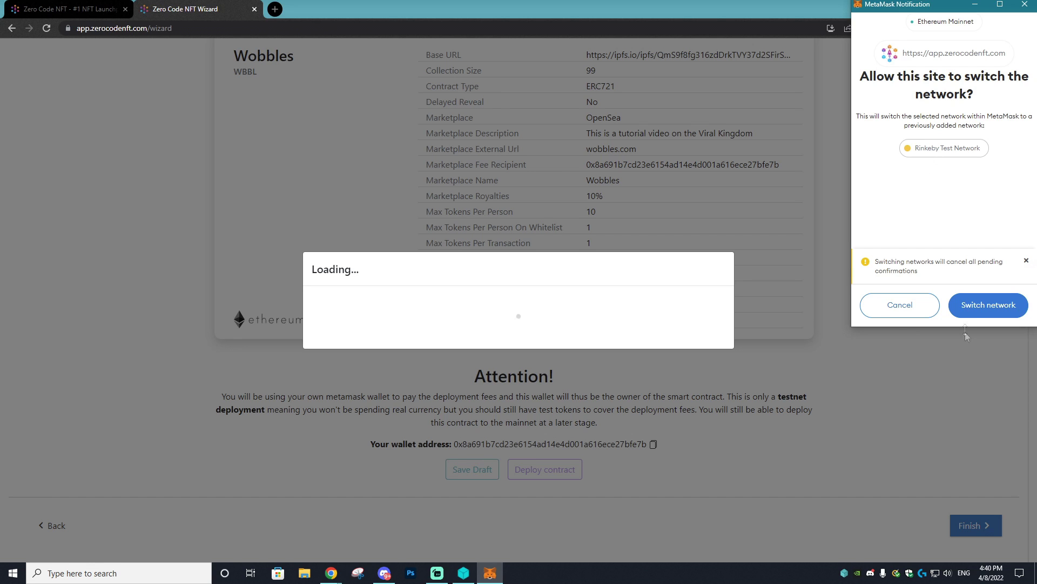
left_click(971, 309)
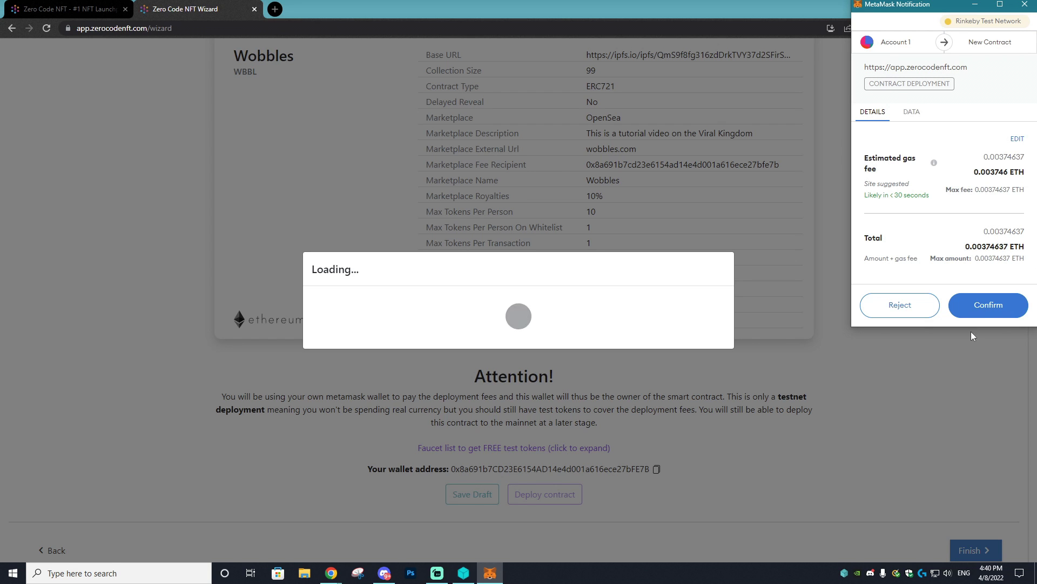
left_click(987, 307)
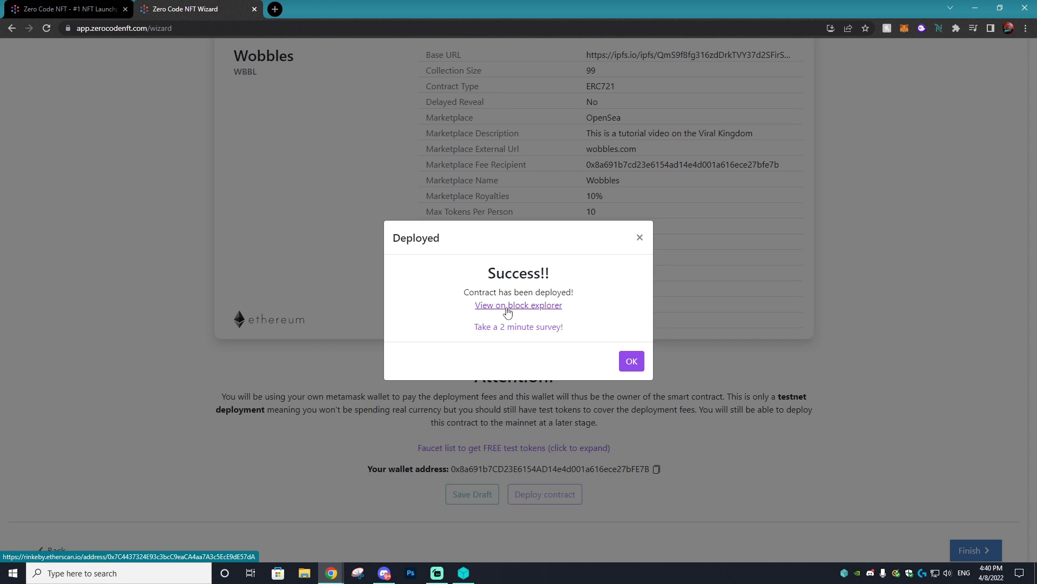
left_click(275, 8)
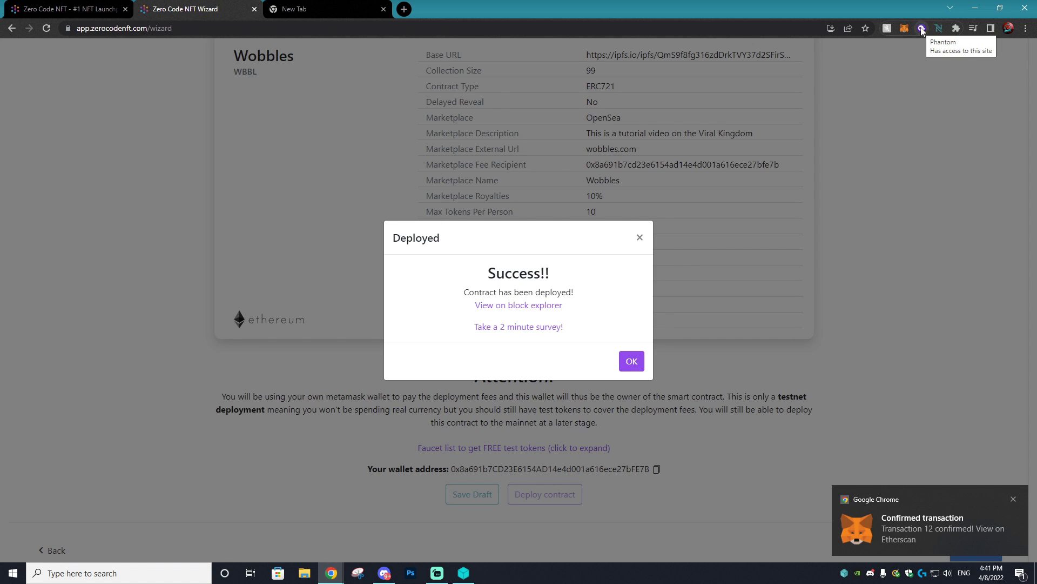
- Paste the MetaMask wallet address into Rinkeby Faucet and request free test ETH
left_click(324, 8)
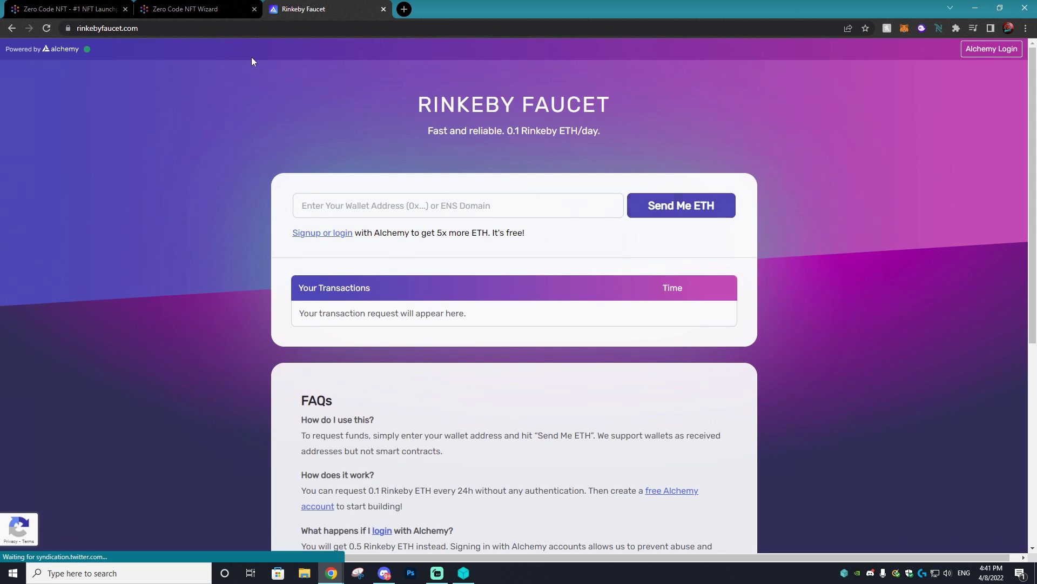
left_click(379, 205)
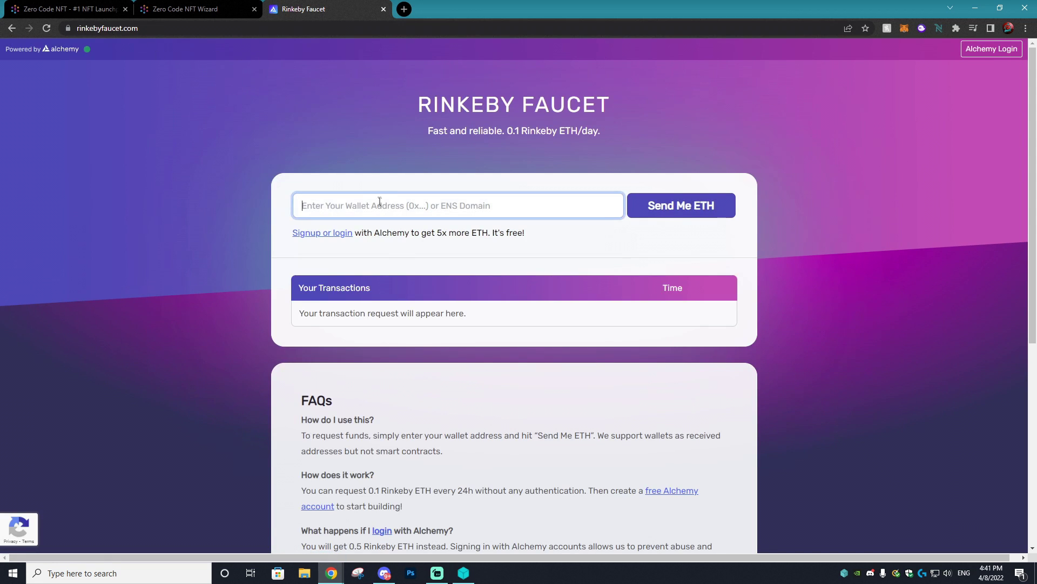
left_click(905, 28)
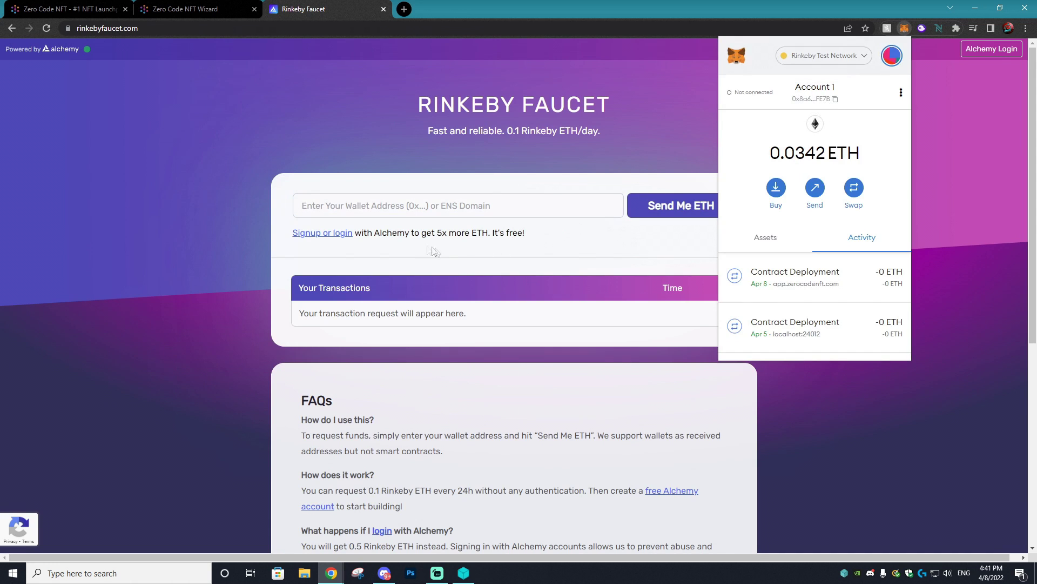
right_click(387, 206)
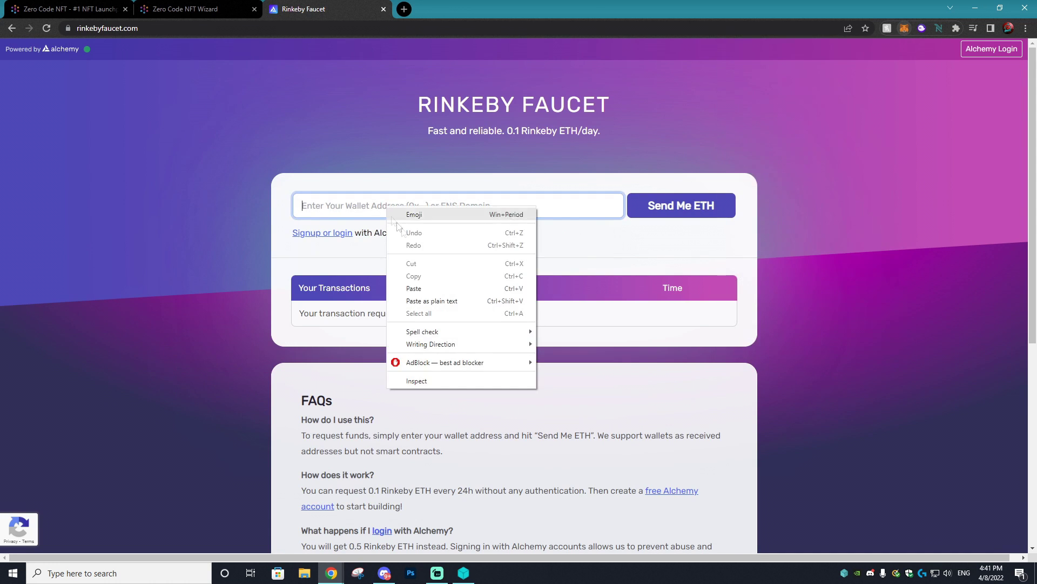
left_click(422, 287)
left_click(676, 208)
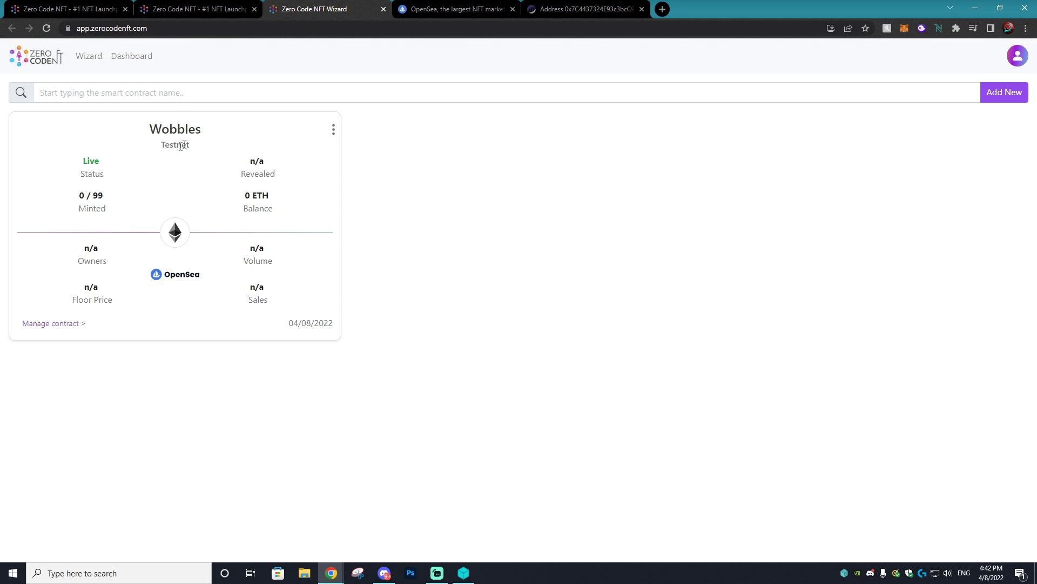
- Open management for the Wobbles contract and go to its Whitelist settings
left_click(333, 130)
left_click(54, 323)
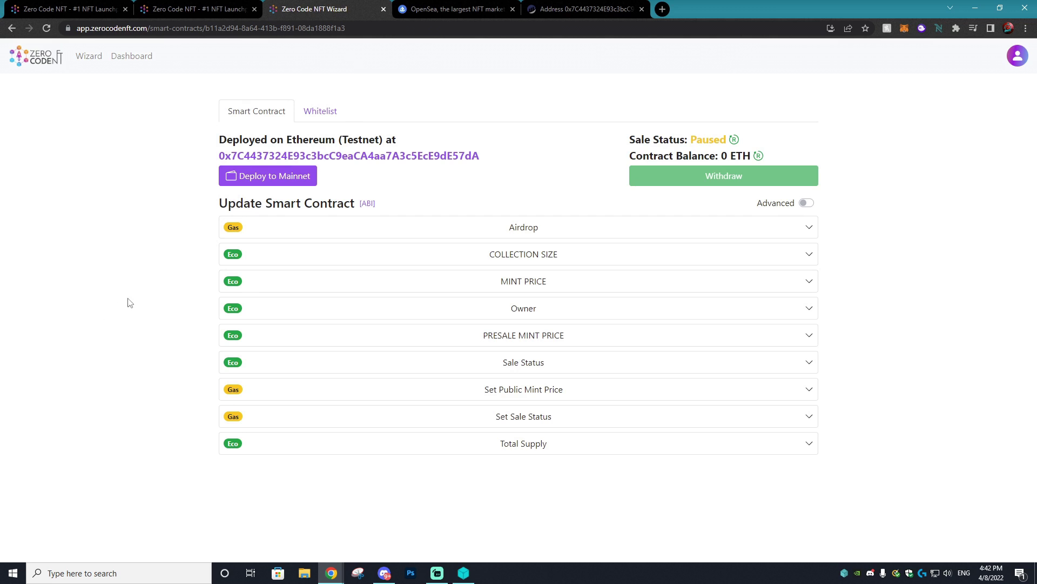
left_click(319, 111)
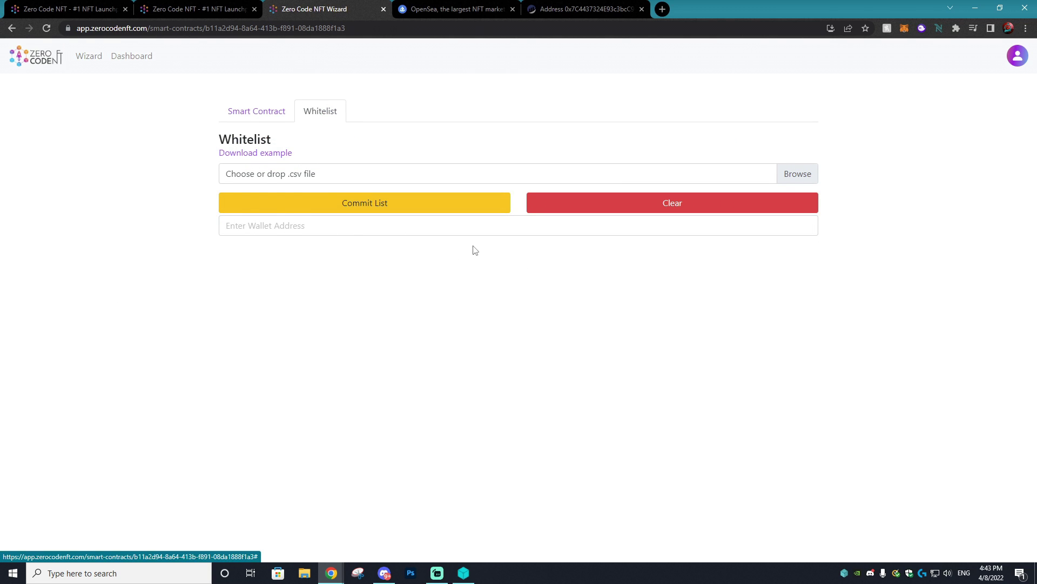
- Browse for a whitelist CSV file, then cancel, leaving the whitelist empty
left_click(308, 209)
left_click(472, 307)
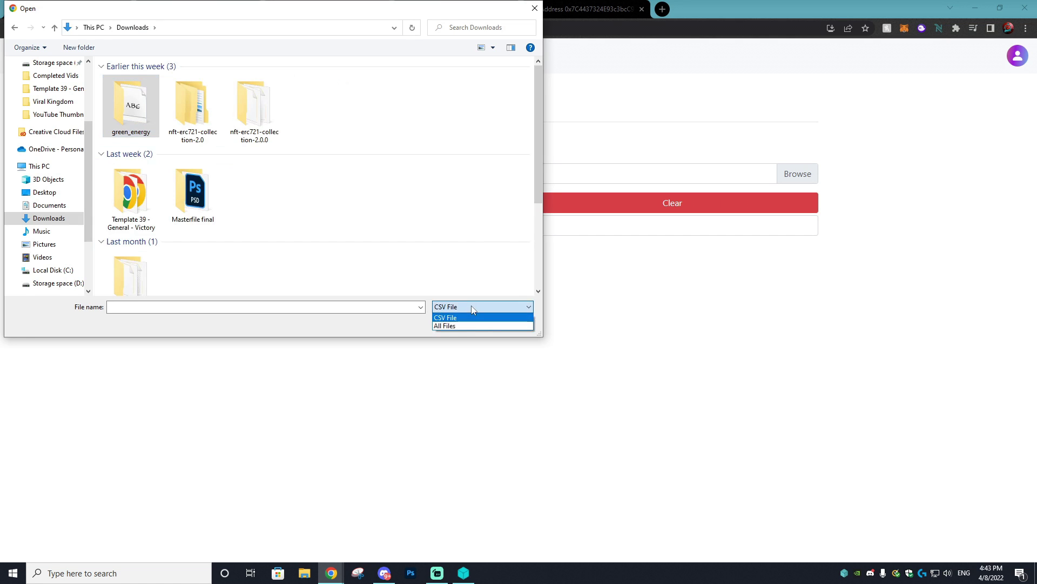
left_click(472, 317)
left_click(507, 324)
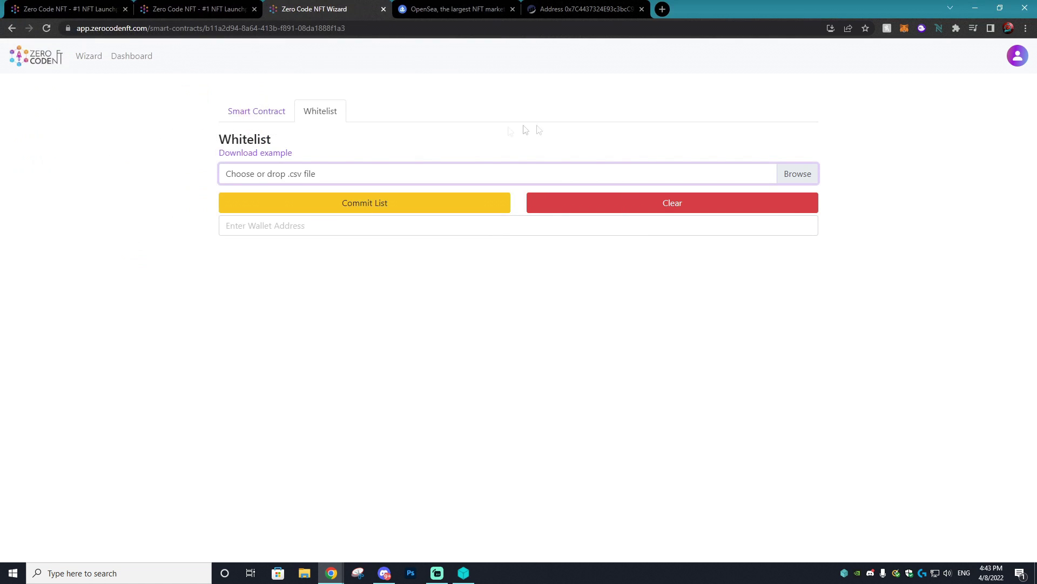
- Start the presale on the Wobbles contract and confirm the transaction in MetaMask
left_click(231, 112)
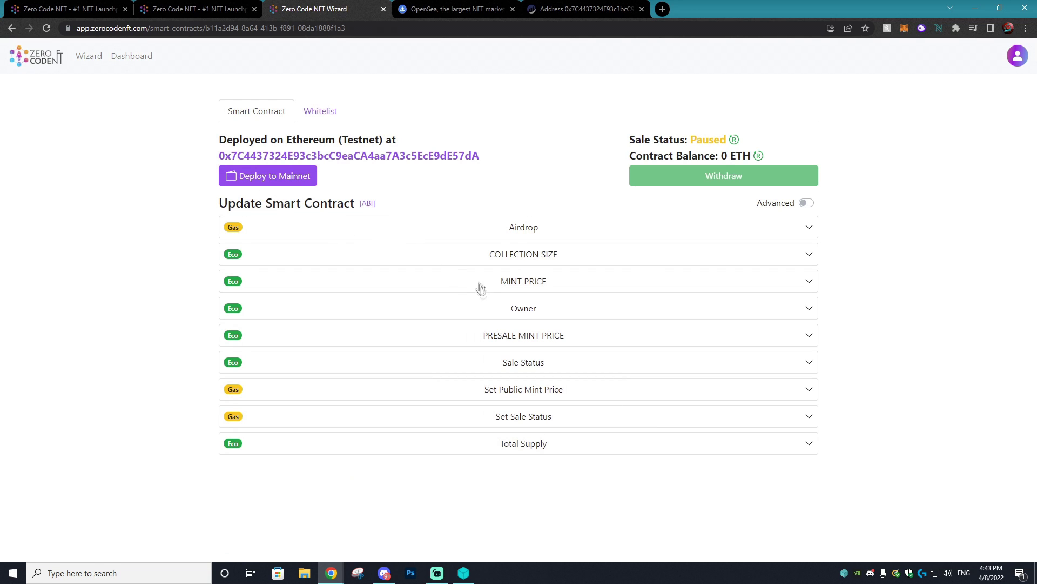
left_click(549, 417)
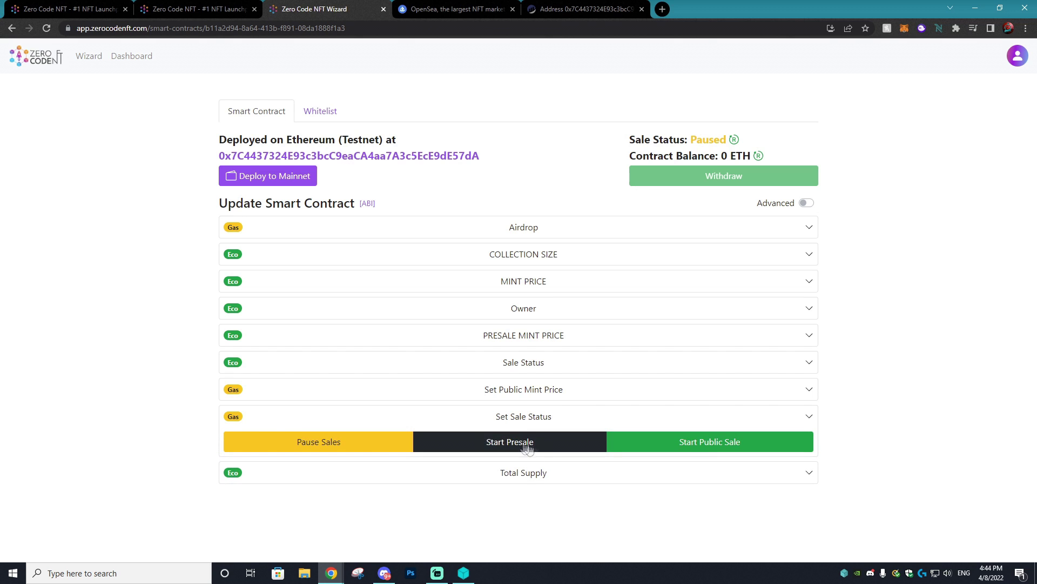
left_click(514, 442)
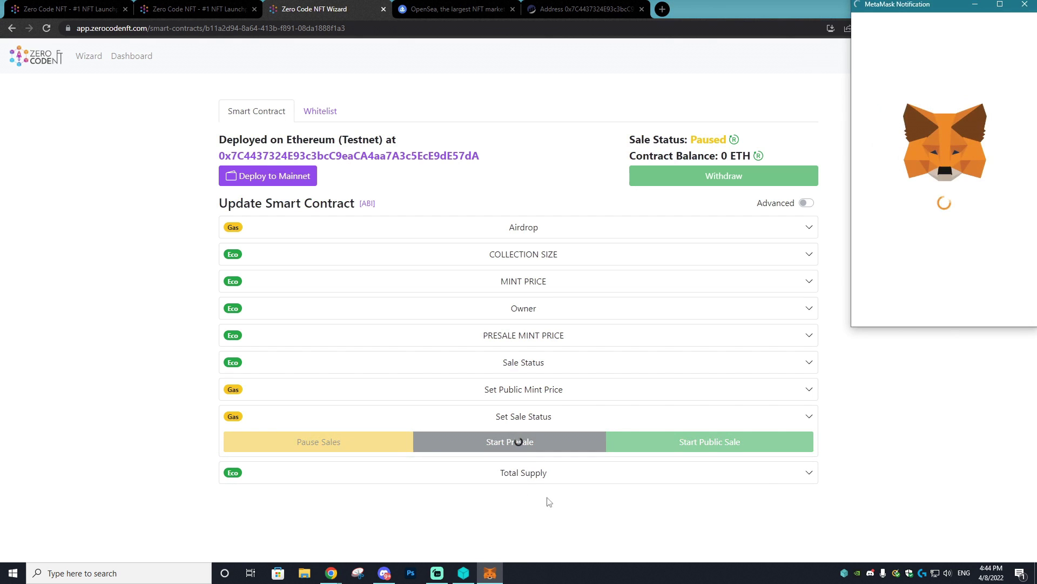
scroll(962, 264, "down", 2)
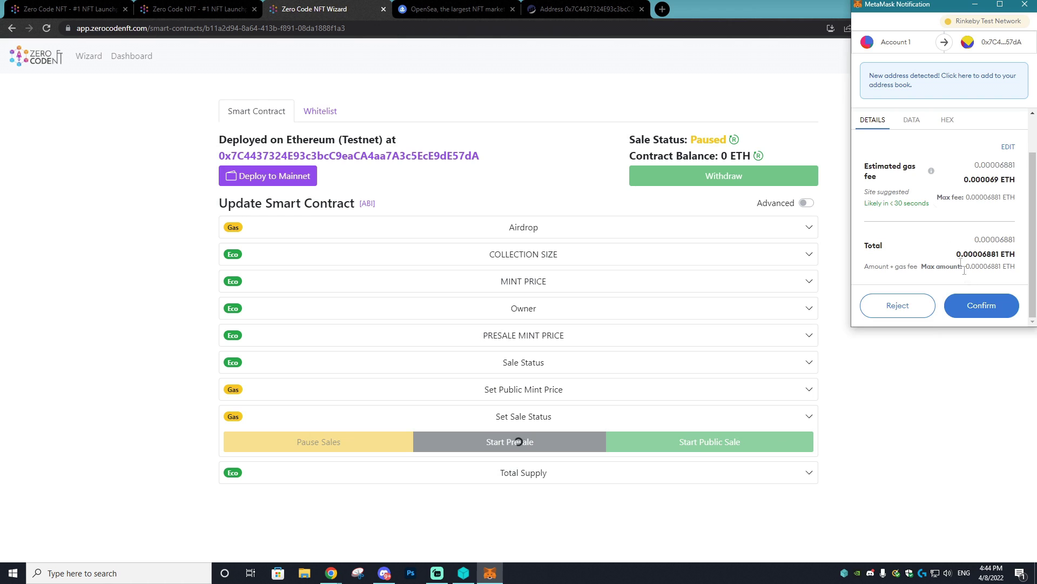
left_click(987, 305)
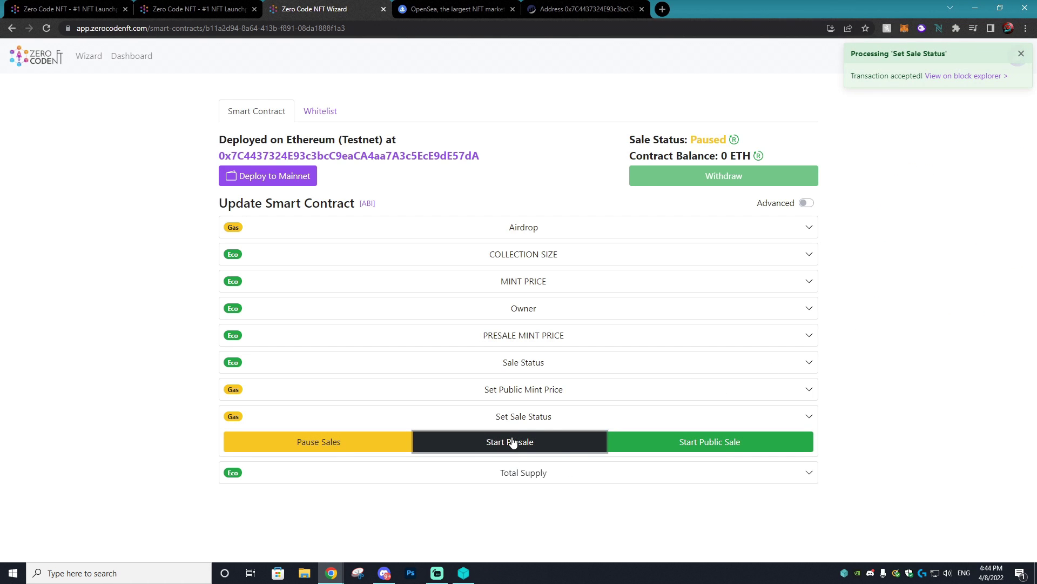
- Toggle Advanced to view all contract functions, then return to the shorter list
left_click(806, 203)
scroll(809, 228, "down", 15)
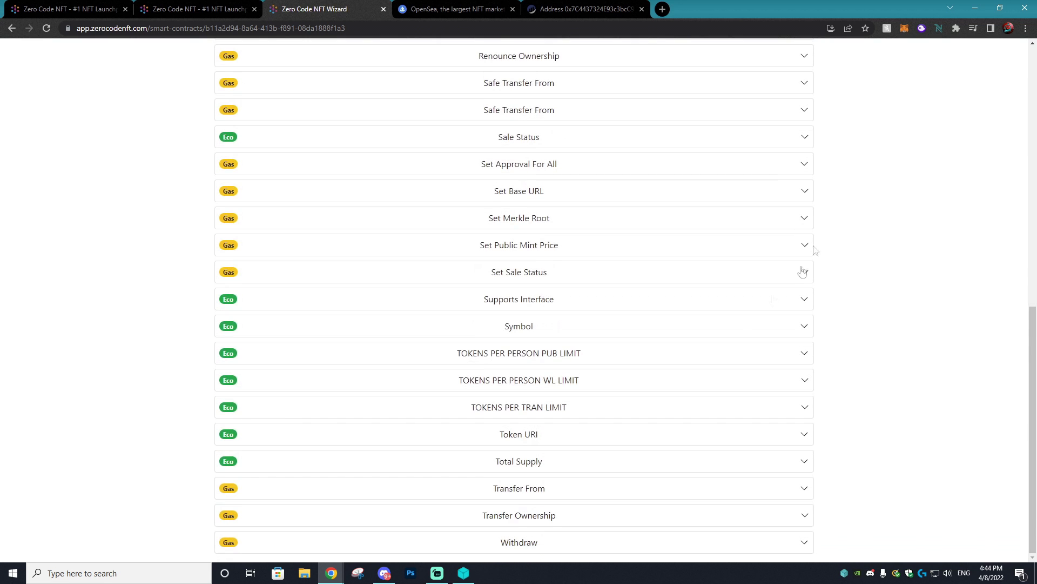
scroll(689, 389, "up", 15)
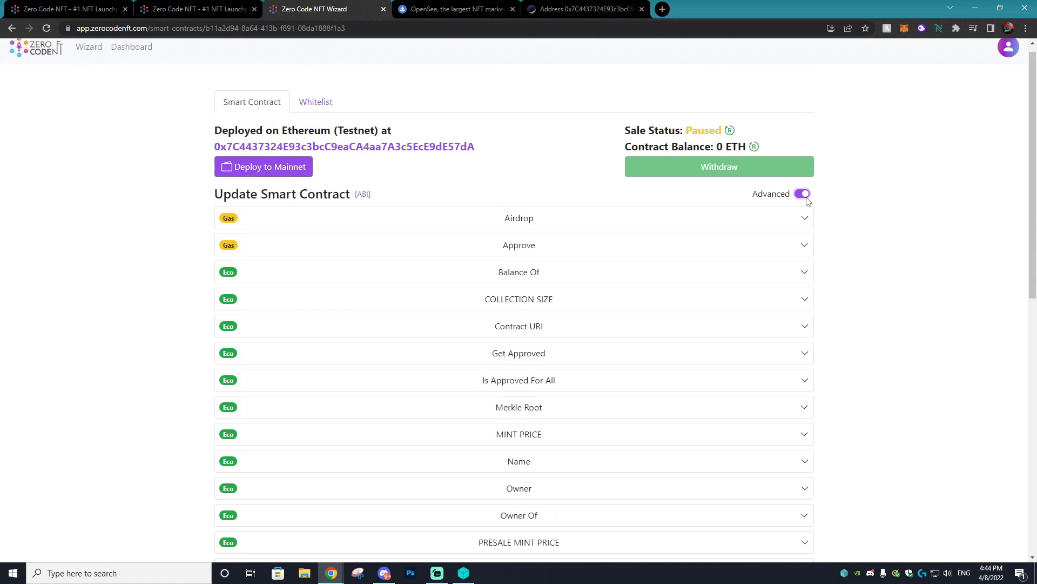
left_click(806, 202)
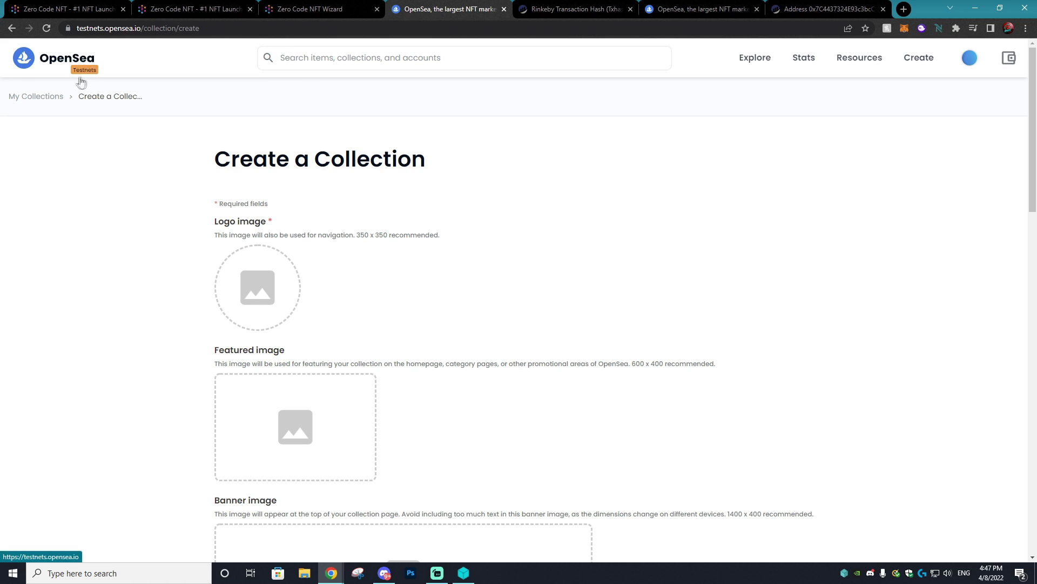
- Create the OpenSea collection 'wobbles' with image 1, the pirate character, as its logo
mouse_move(71, 78)
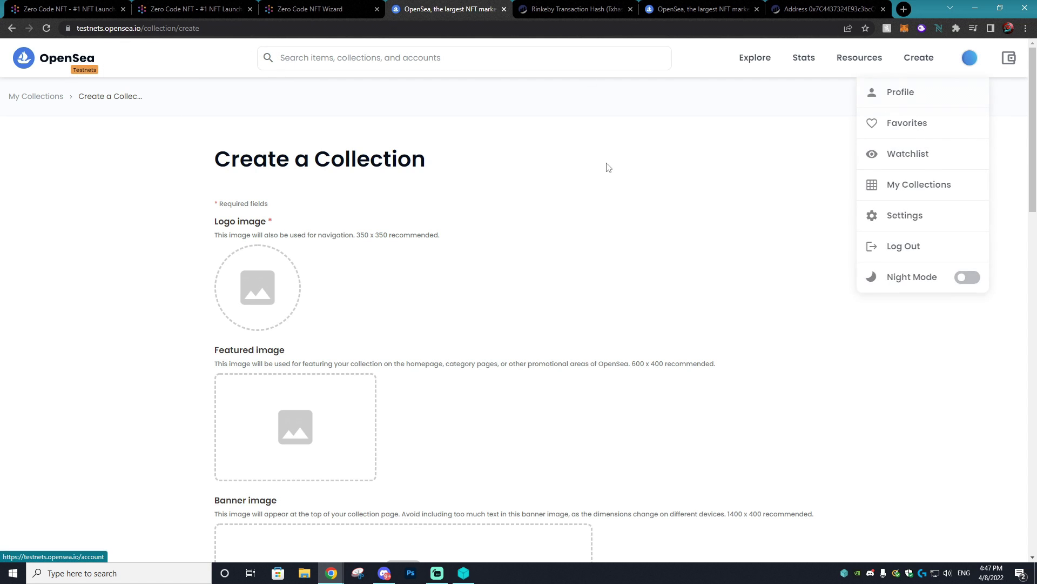
left_click(266, 280)
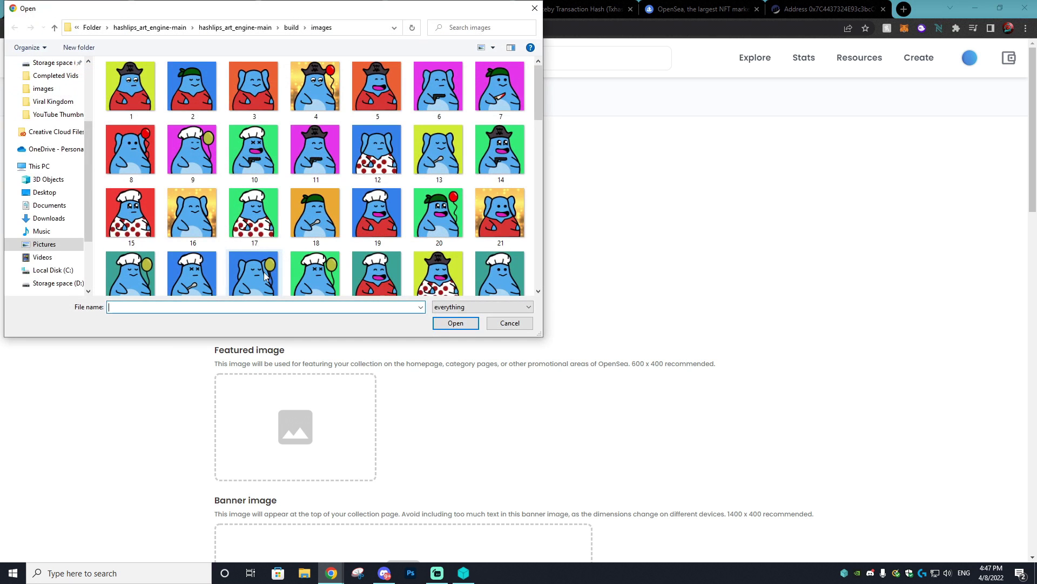
left_click(130, 86)
left_click(456, 323)
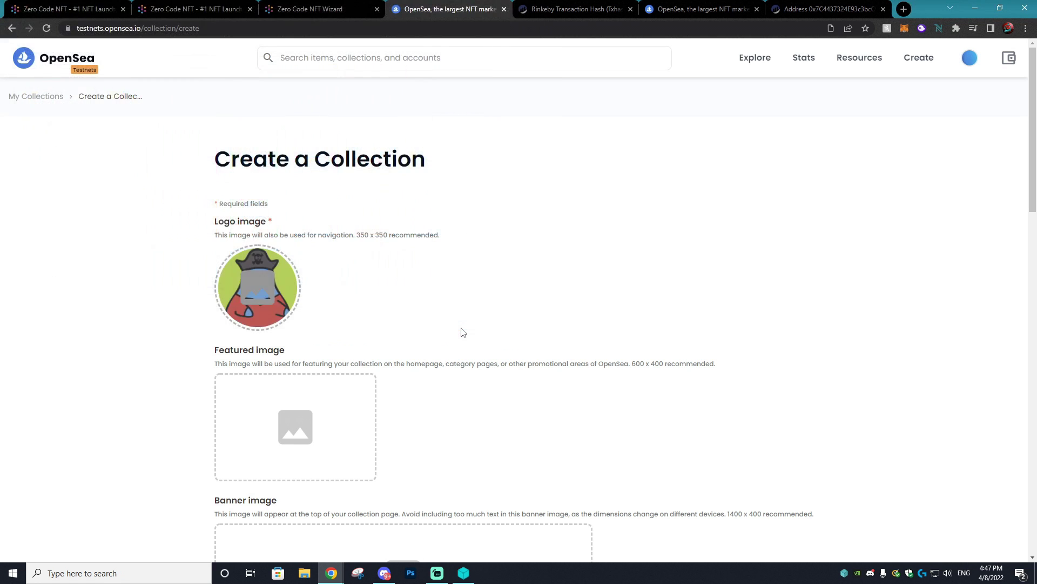
scroll(379, 345, "down", 9)
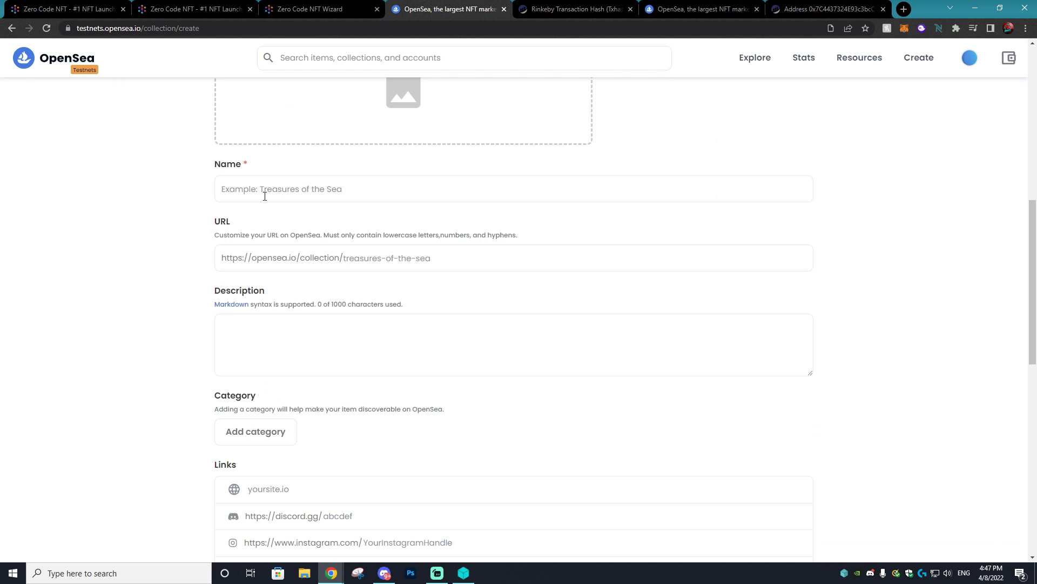
left_click(265, 196)
scroll(265, 196, "down", 8)
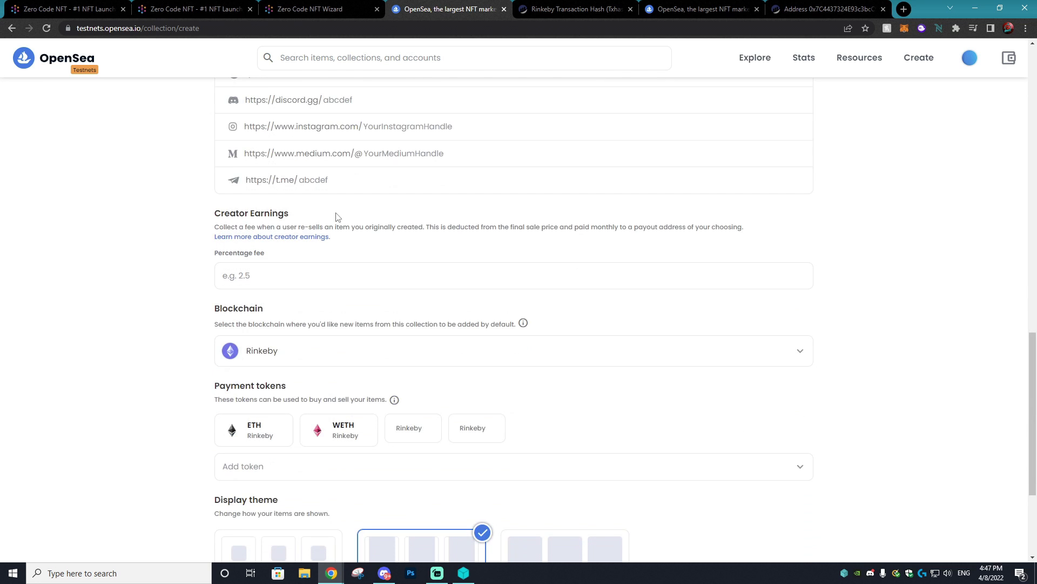
scroll(338, 216, "down", 4)
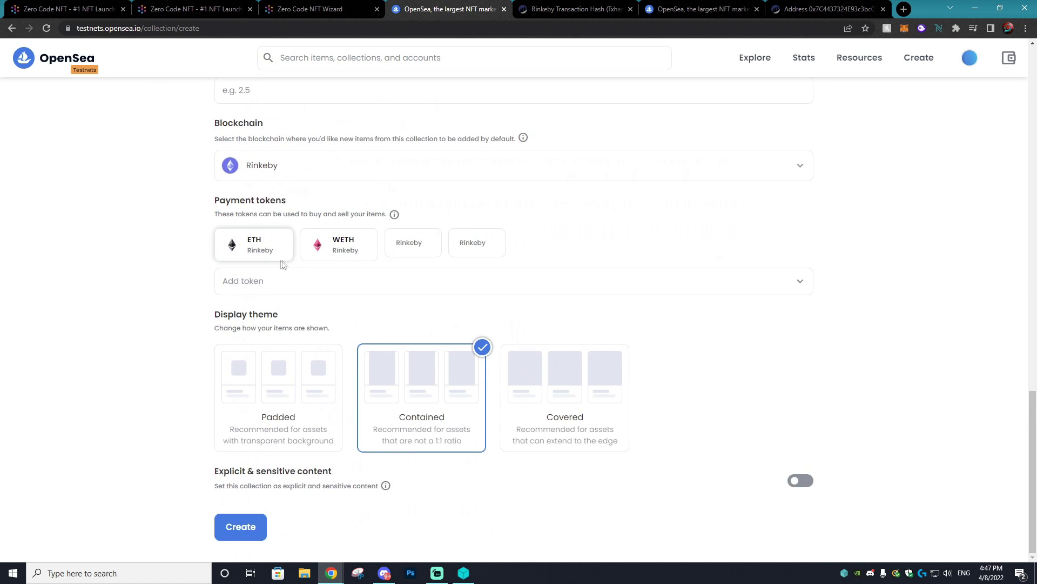
left_click(246, 527)
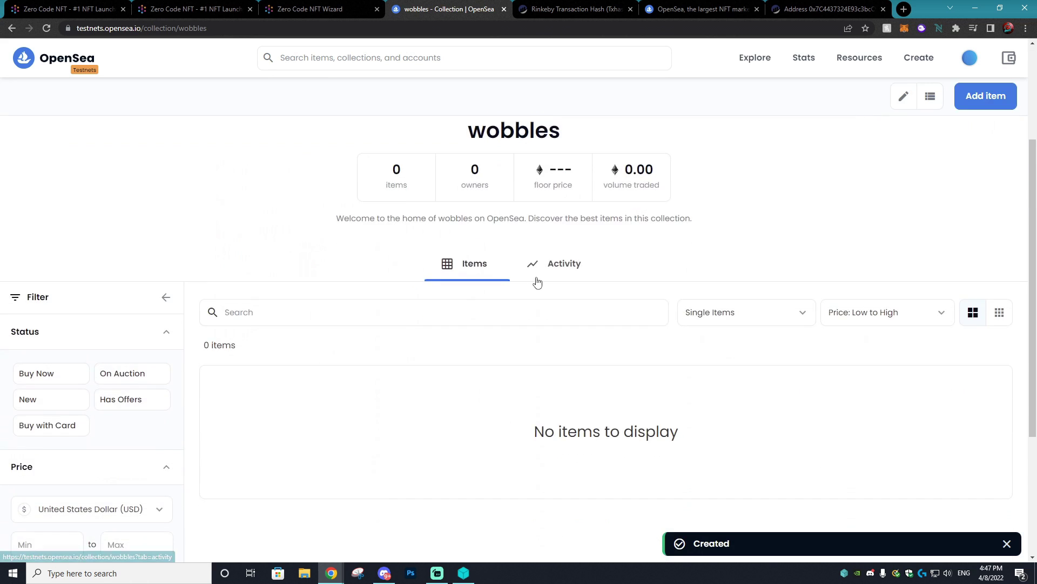
- Copy the new collection's page URL and return to the Zero Code NFT dashboard
left_click(192, 28)
right_click(167, 30)
left_click(216, 107)
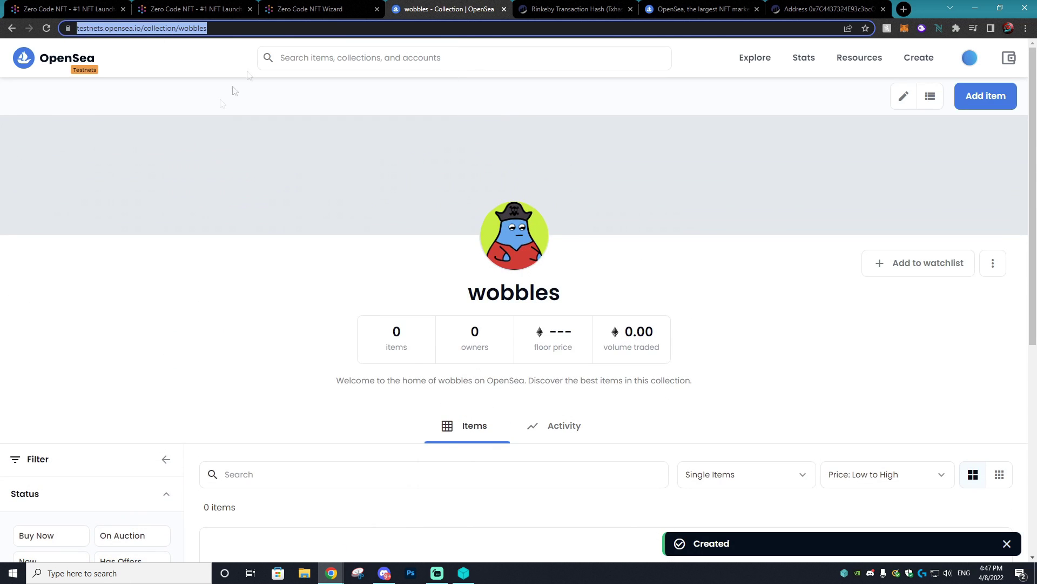
key("ctrl+shift+Tab")
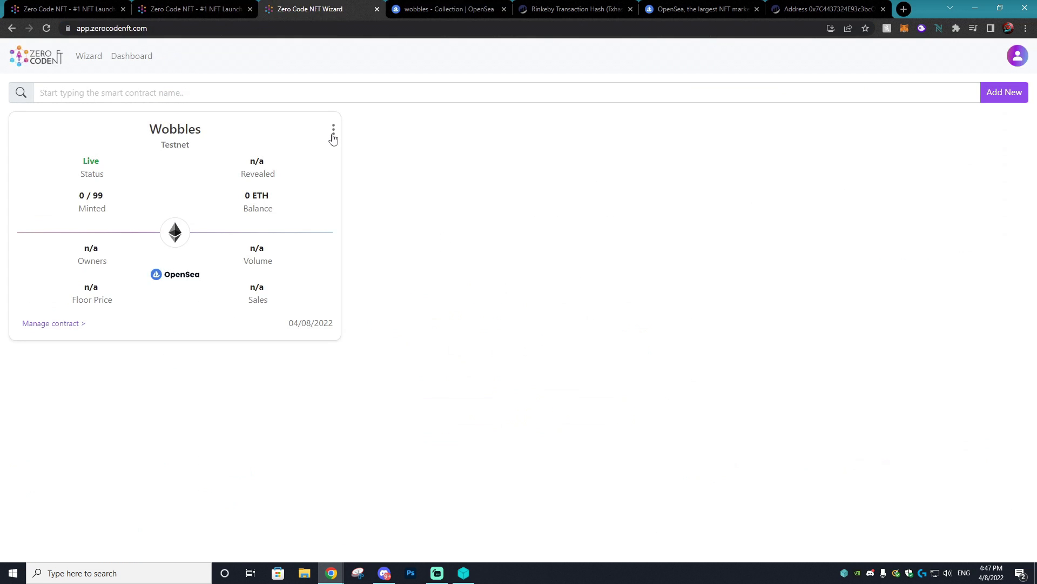
- Link the copied wobbles collection URL to the Wobbles card via Link OpenSea
left_click(334, 135)
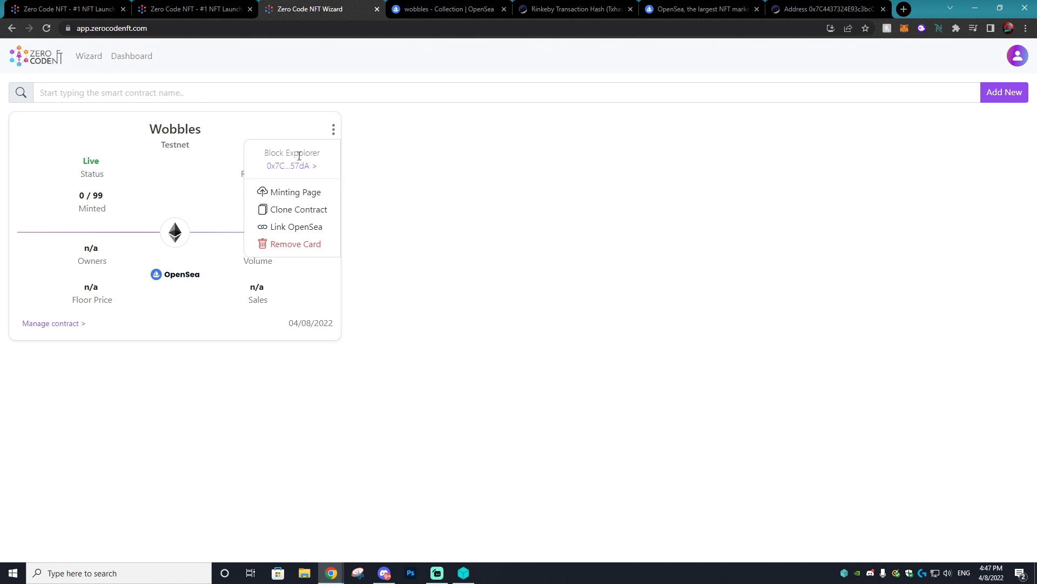
left_click(295, 228)
right_click(485, 295)
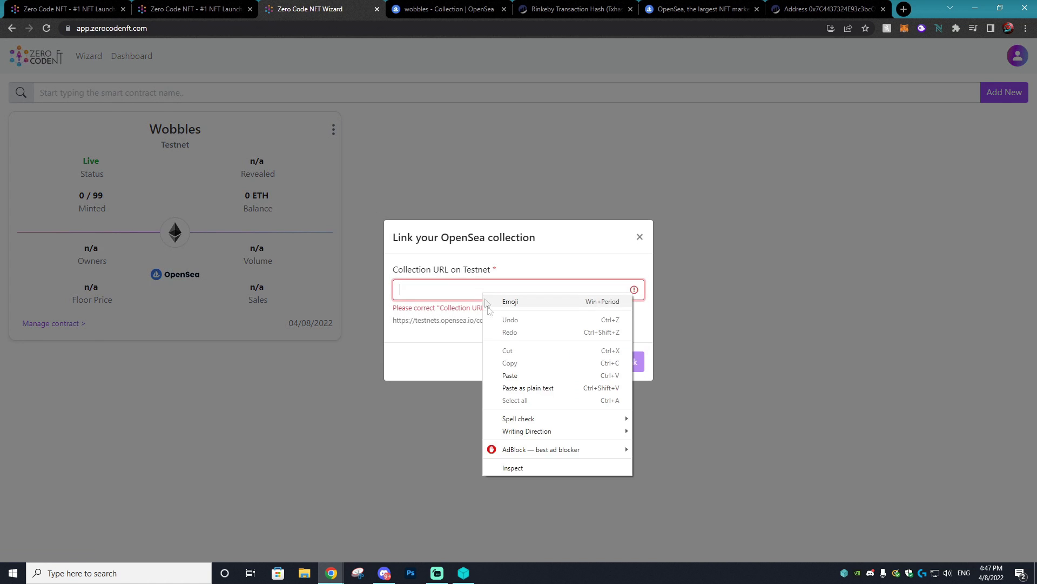
left_click(510, 375)
left_click(628, 355)
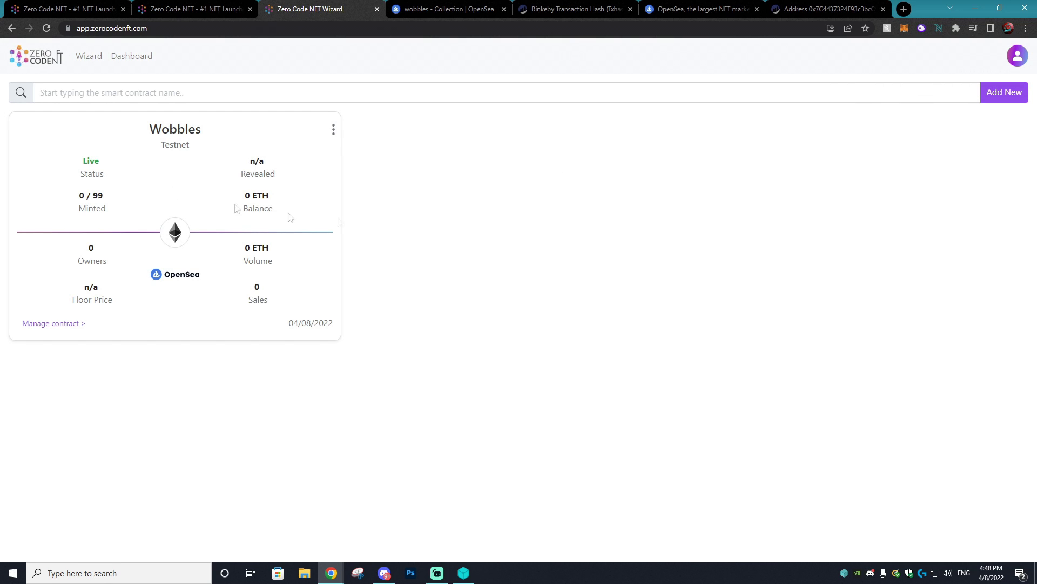
- Reopen the Wobbles card's action menu
left_click(335, 131)
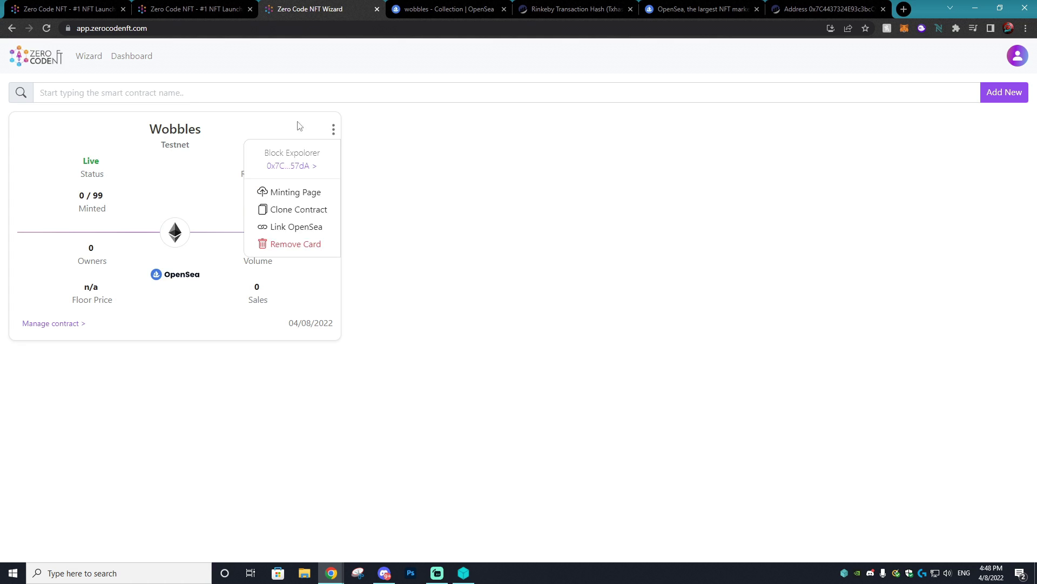
left_click(298, 127)
left_click(335, 130)
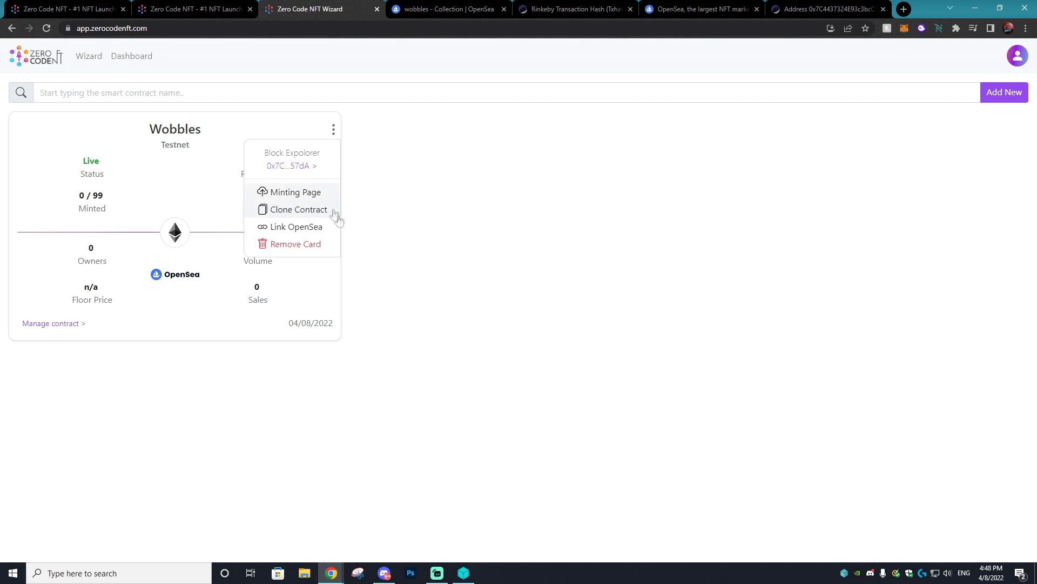
- Add a minting page titled Wobbles NFT with drop date 04/08/2022
left_click(285, 191)
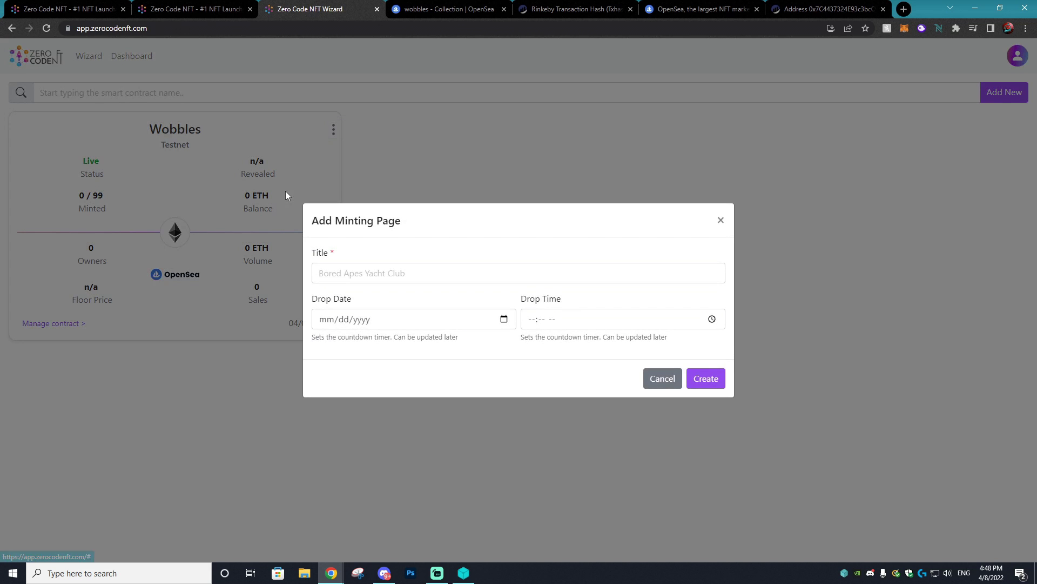
left_click(386, 266)
type("Wobbles NFT")
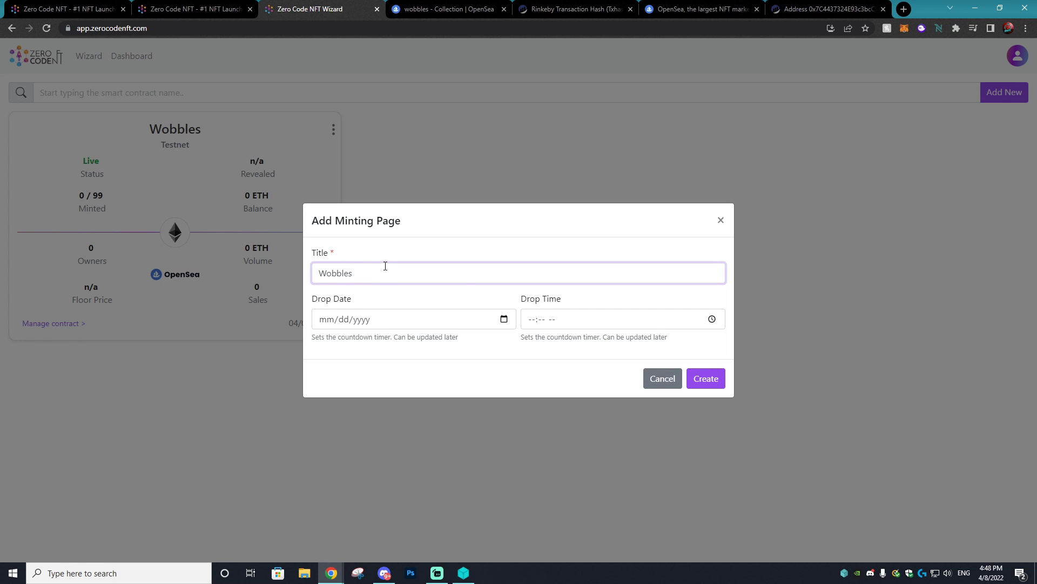
left_click(504, 318)
left_click(400, 396)
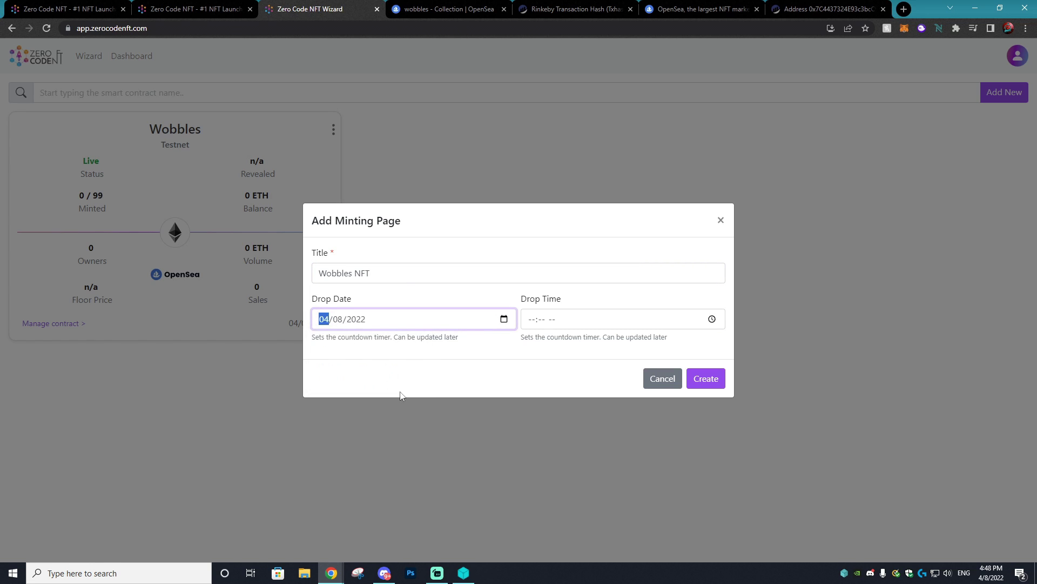
- Set the drop time to 07:51 PM and create the minting page
left_click(611, 322)
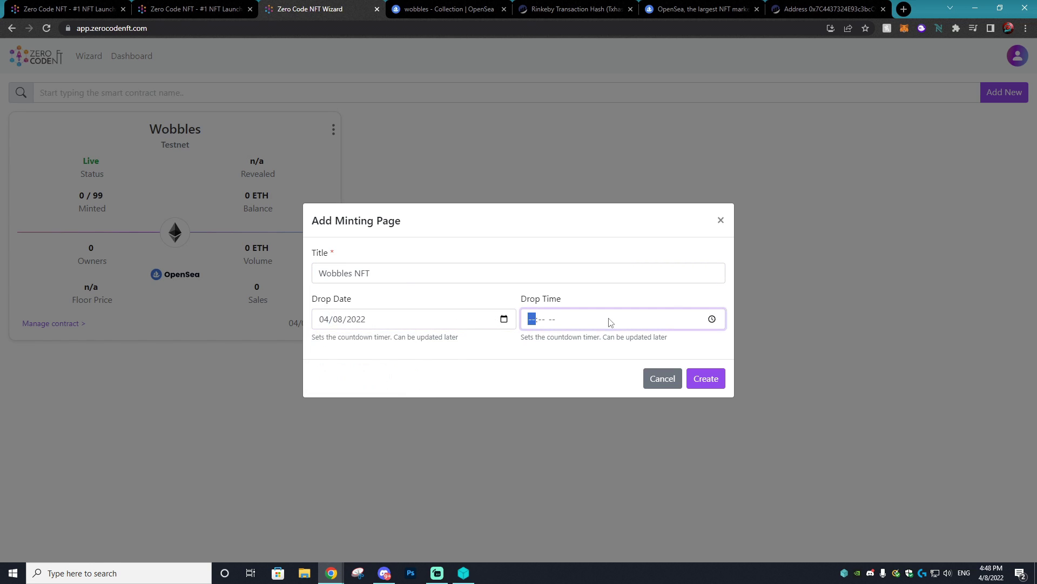
left_click(712, 320)
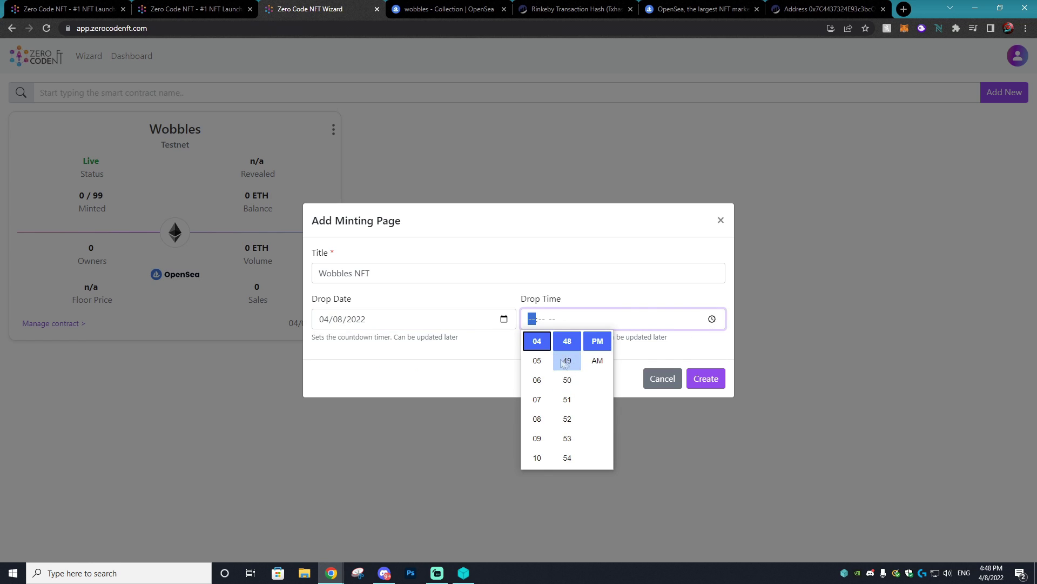
left_click(539, 400)
left_click(568, 399)
left_click(705, 358)
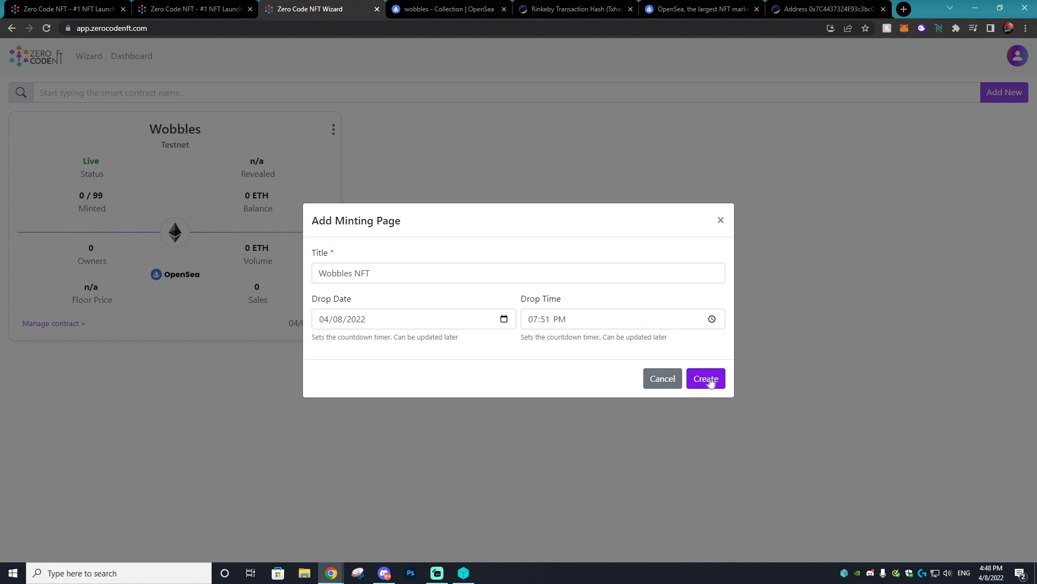
left_click(706, 378)
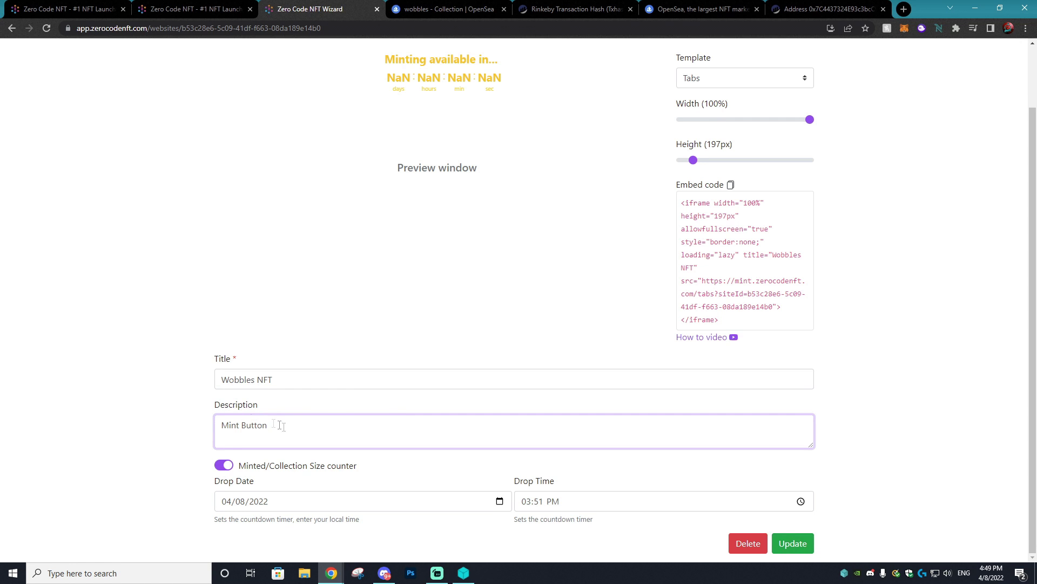
- Update the minting page to save the 11:51 PM drop time
left_click_drag(281, 426, 215, 419)
left_click(341, 439)
left_click(784, 545)
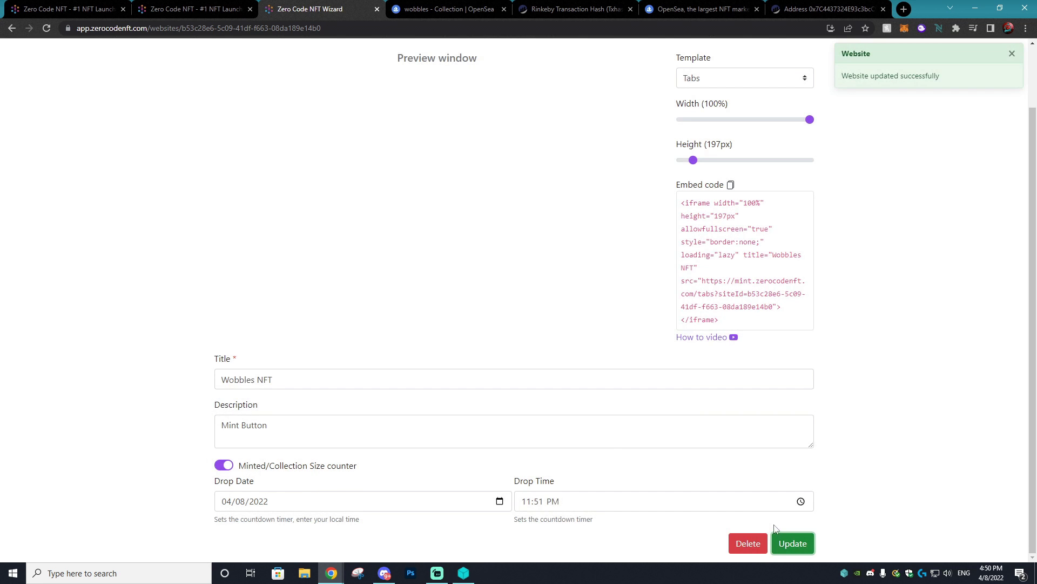
- Select and copy the minting page's full iframe embed code
scroll(594, 335, "up", 2)
left_click(384, 141)
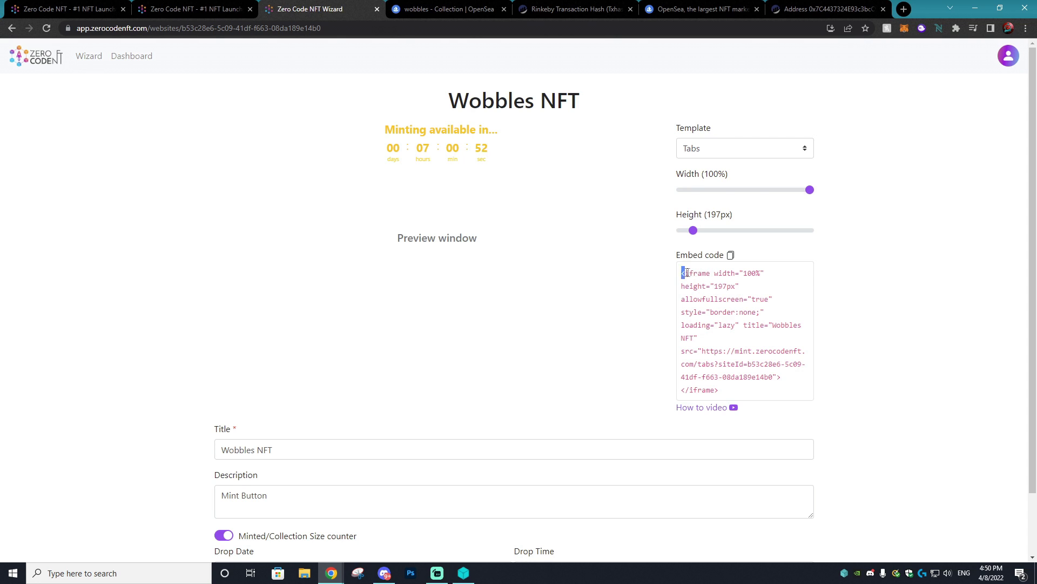
left_click_drag(687, 273, 784, 398)
key("ctrl+c")
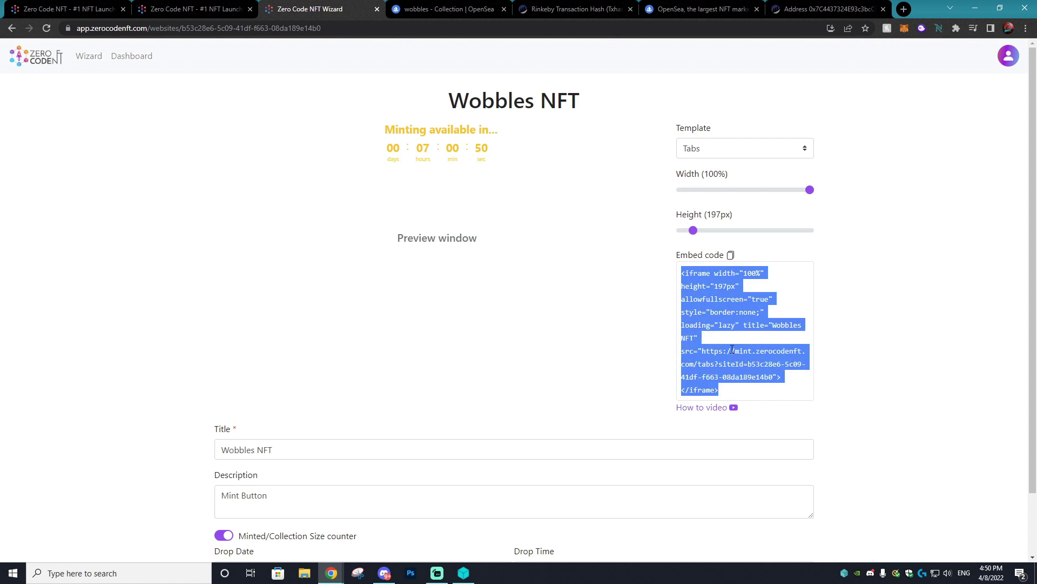
right_click(732, 349)
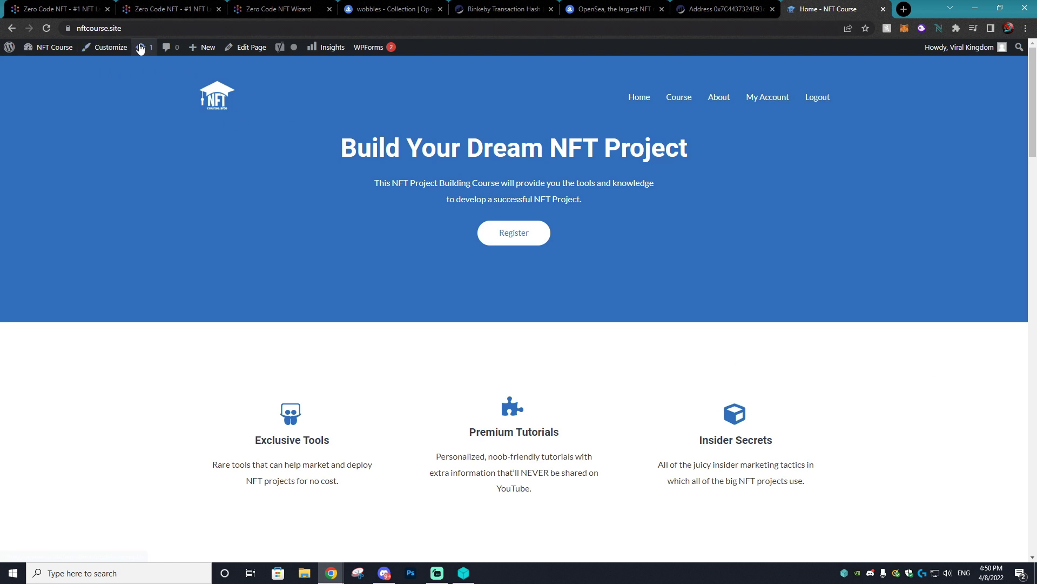
- Paste the Wobbles NFT iframe into a Custom HTML block above Follow Our Socials on About, then update
left_click(719, 98)
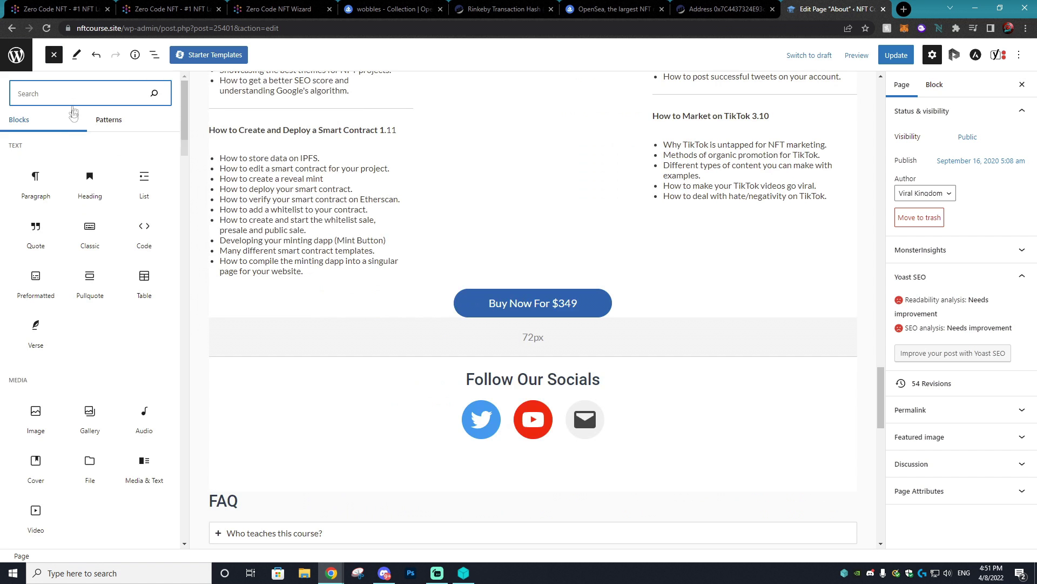
type("html")
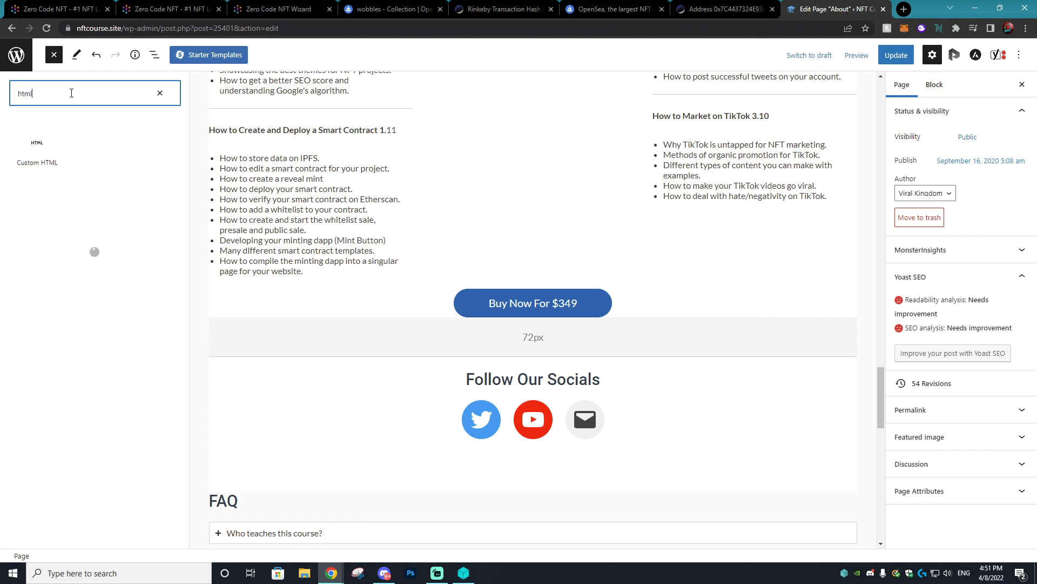
left_click_drag(36, 149, 517, 373)
key("ctrl+v")
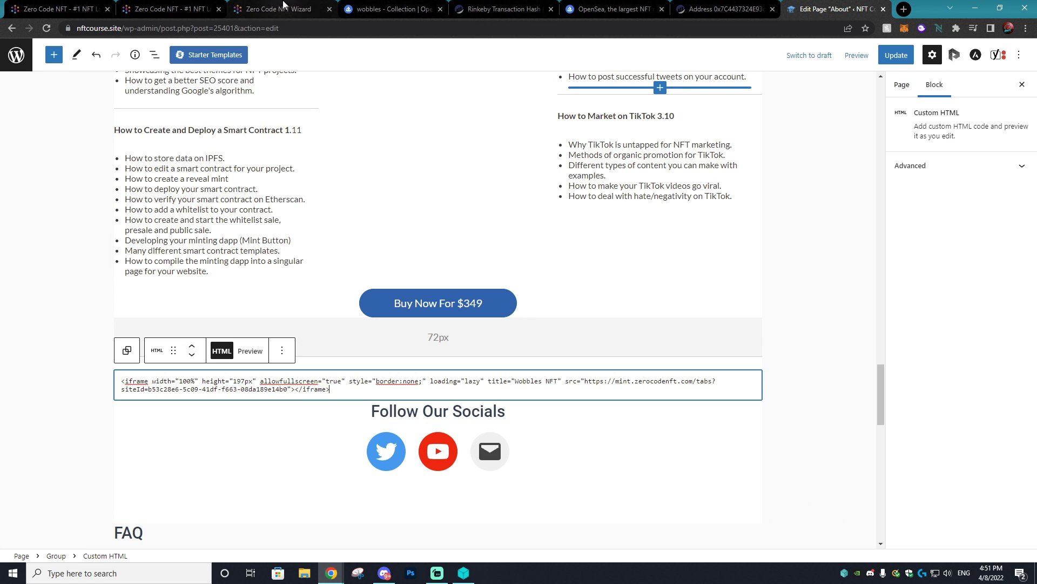
left_click(896, 56)
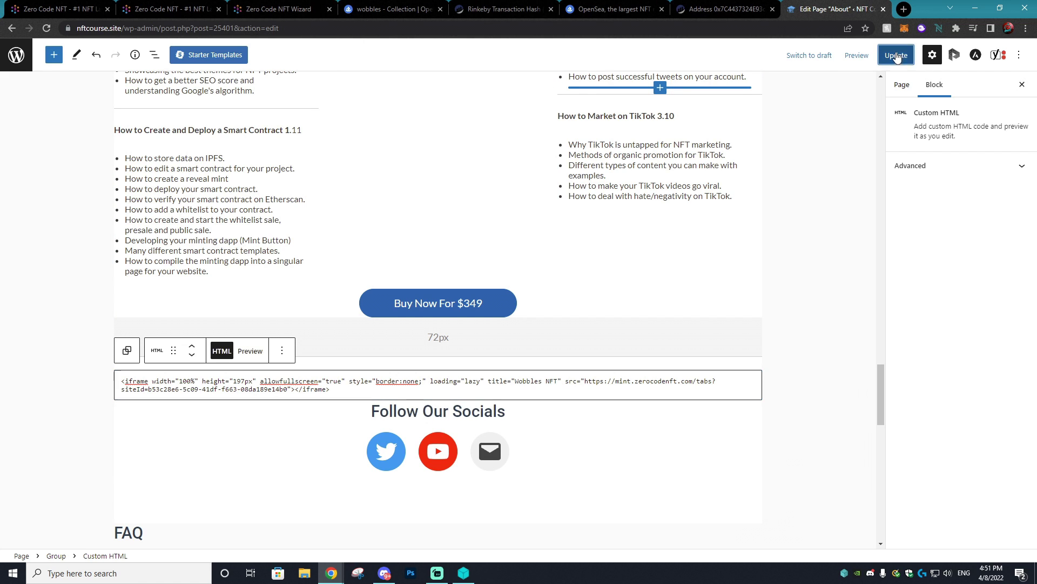
left_click(905, 10)
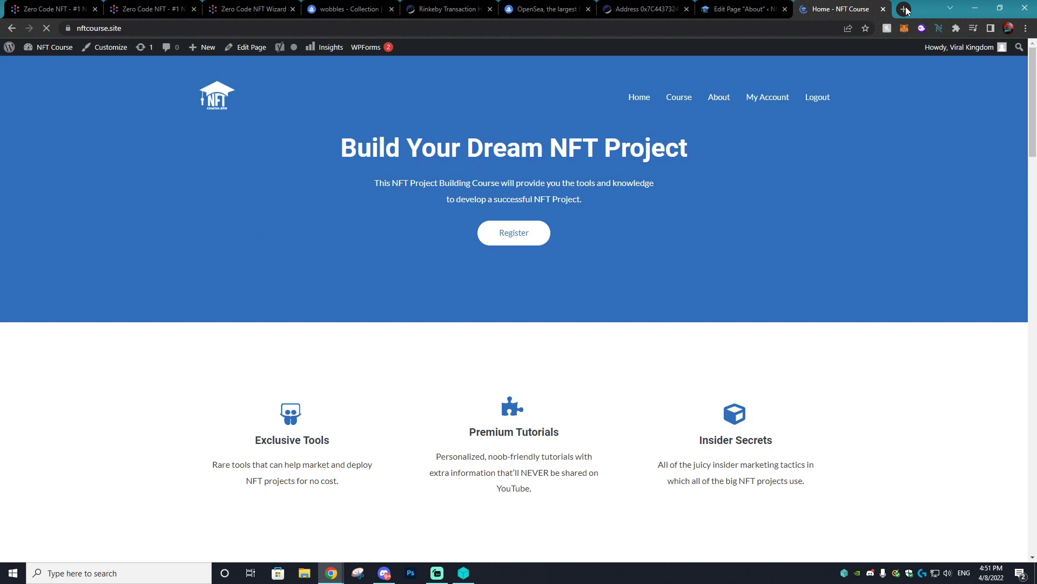
- Copy the nftcourse.site address and load it in a new incognito window
left_click(95, 28)
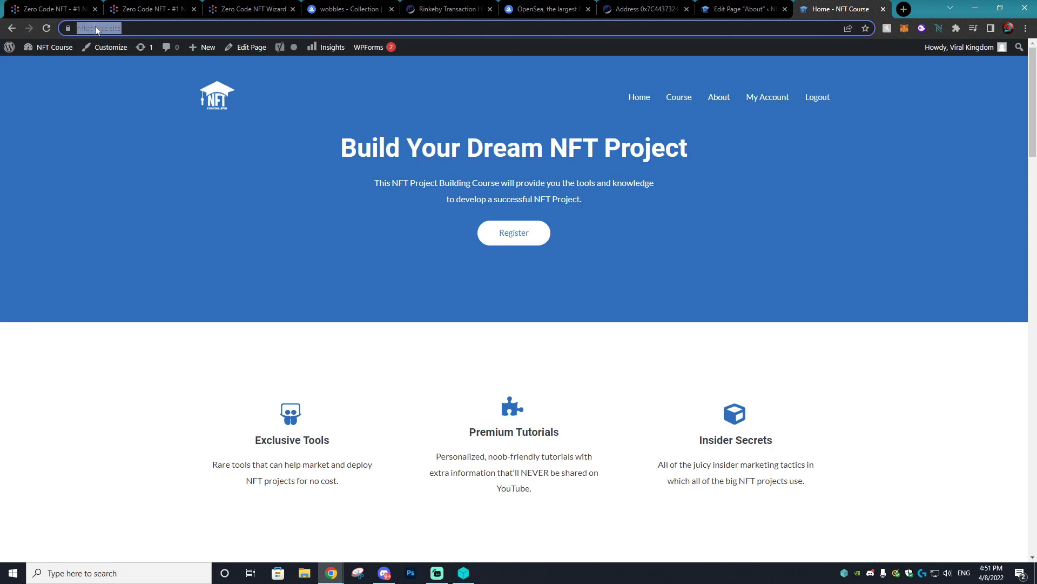
right_click(96, 28)
left_click(133, 107)
left_click(1026, 28)
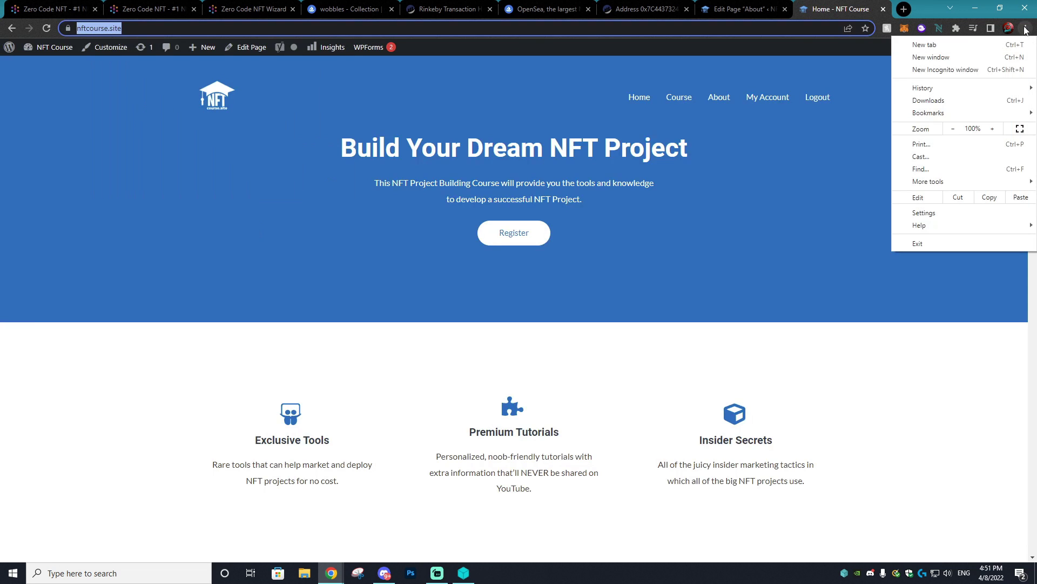
left_click(929, 69)
right_click(201, 26)
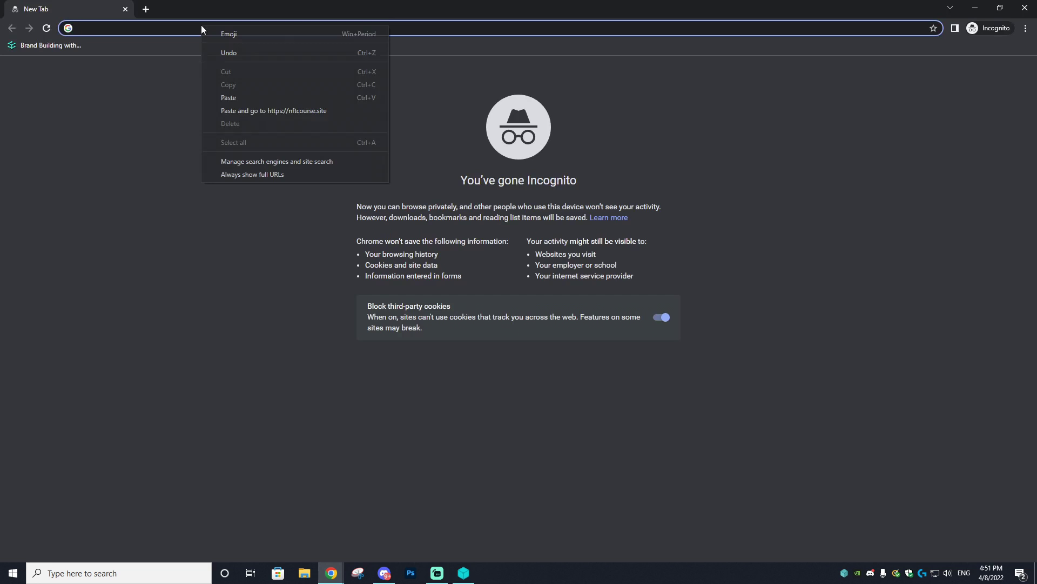
left_click(252, 108)
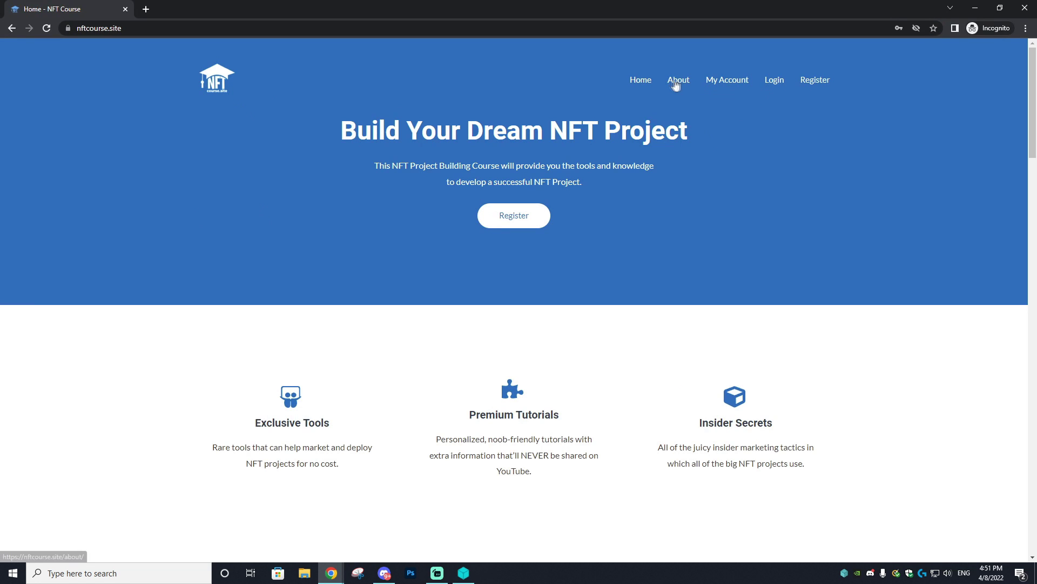
- Open the About page and find the 'Minting available in...' countdown
left_click(679, 81)
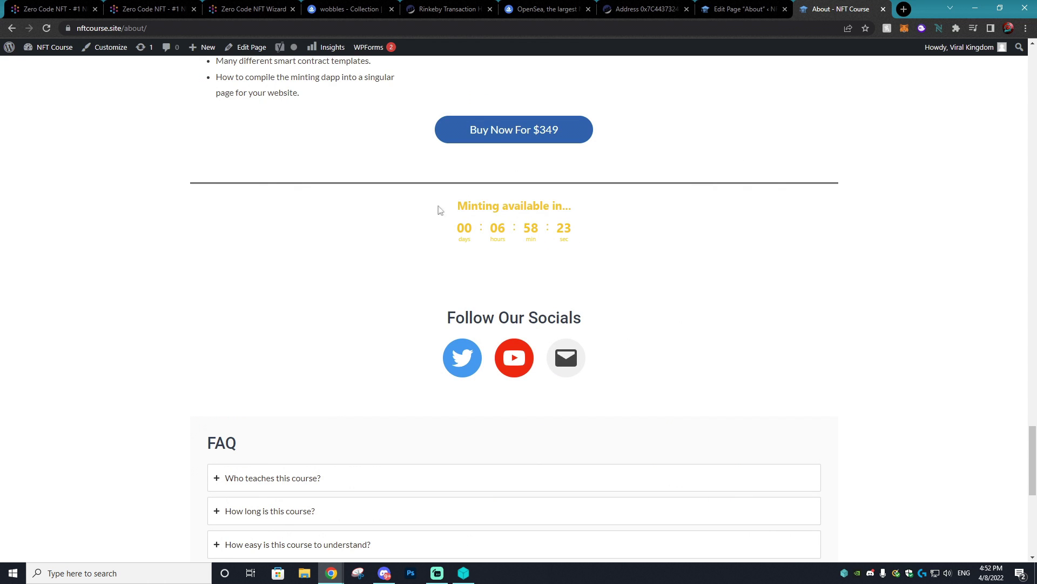
left_click_drag(437, 209, 589, 229)
left_click(589, 229)
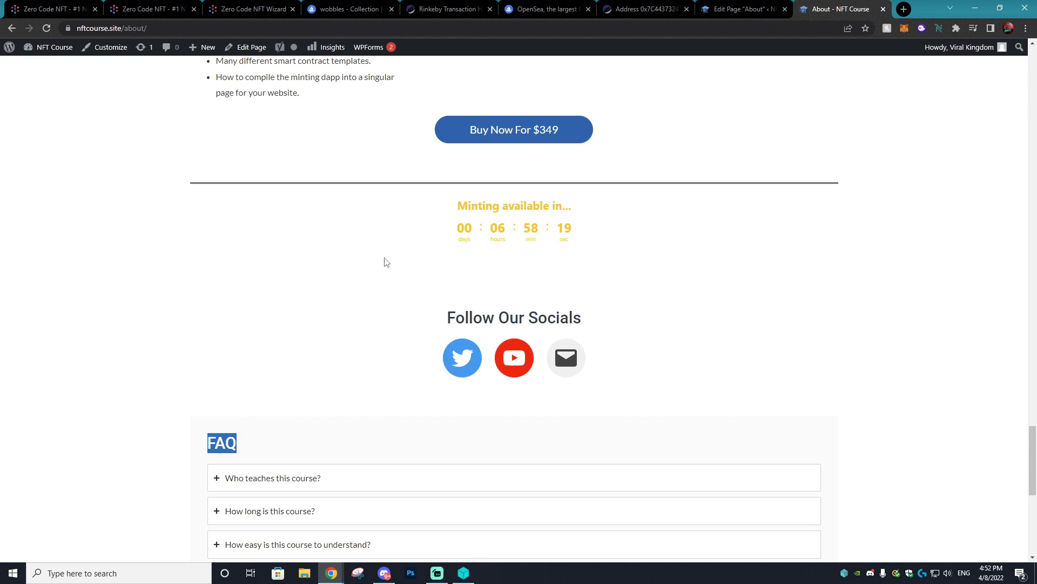
left_click(334, 247)
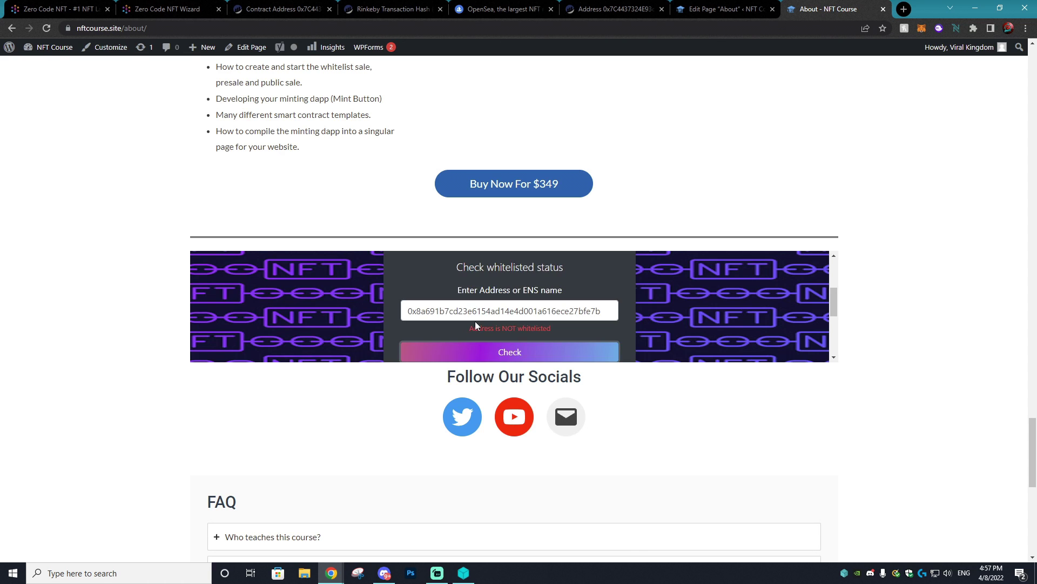
- Scroll the About page as the countdown ends and the Wobbles minting widget appears
scroll(475, 321, "down", 2)
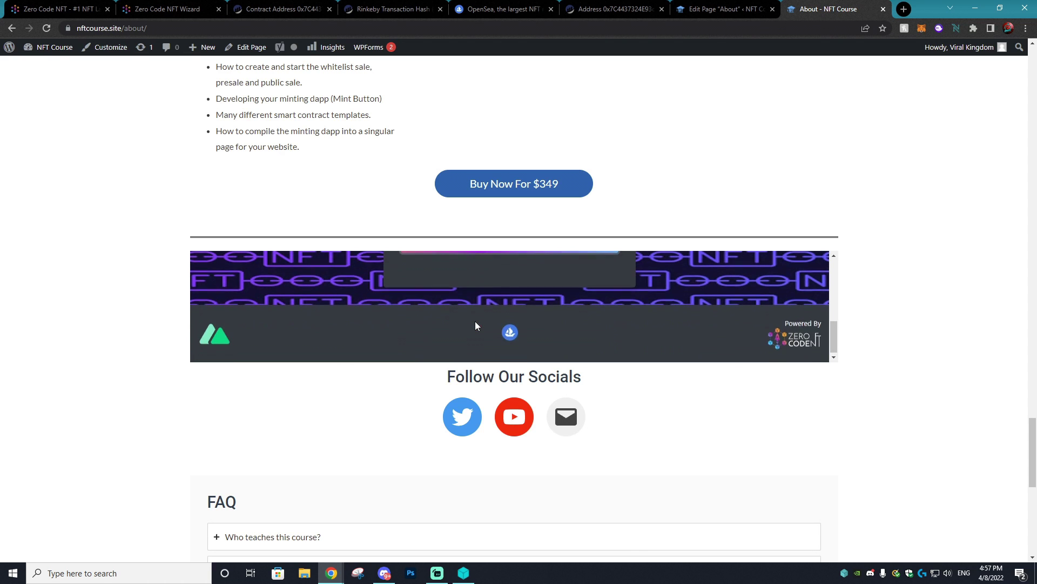
scroll(661, 322, "up", 3)
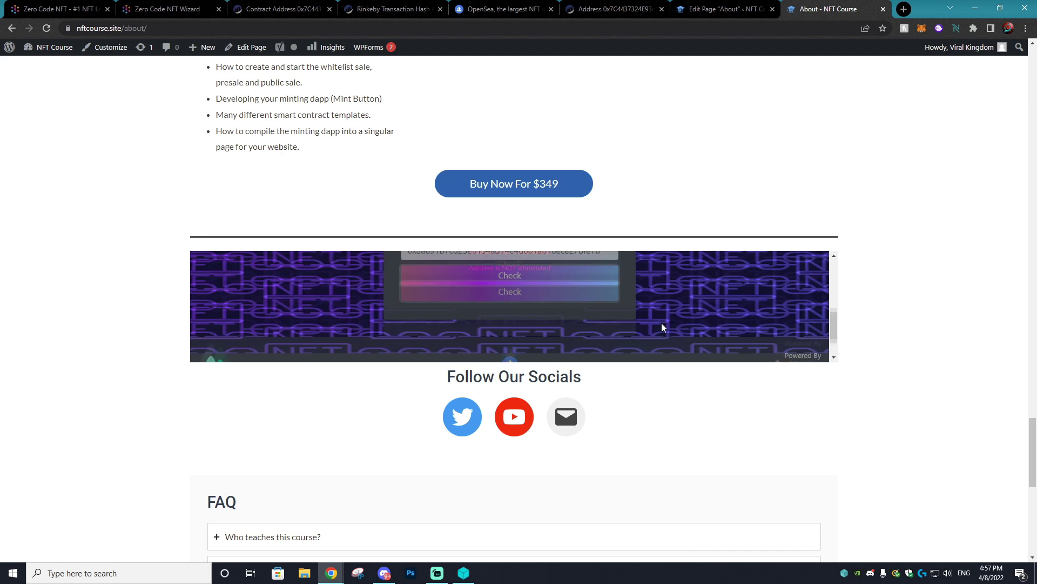